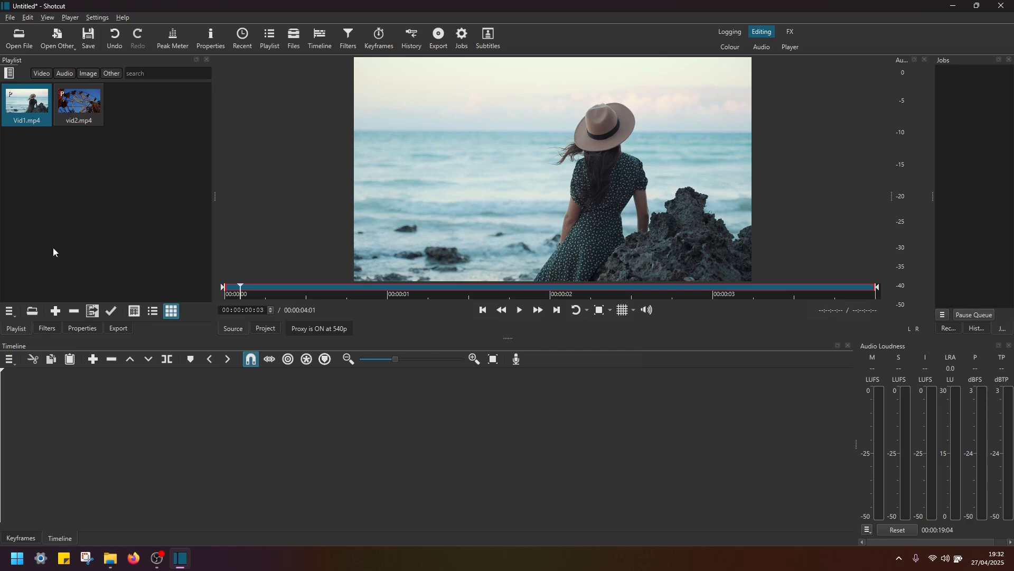
# Step: Add two video tracks to the timeline
pyautogui.click(10, 360)
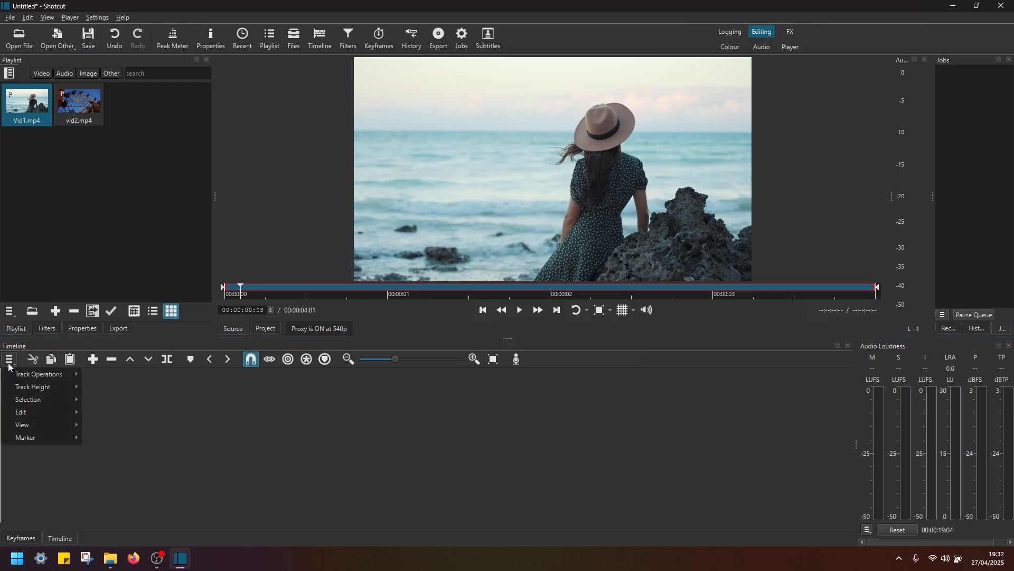
pyautogui.moveTo(19, 376)
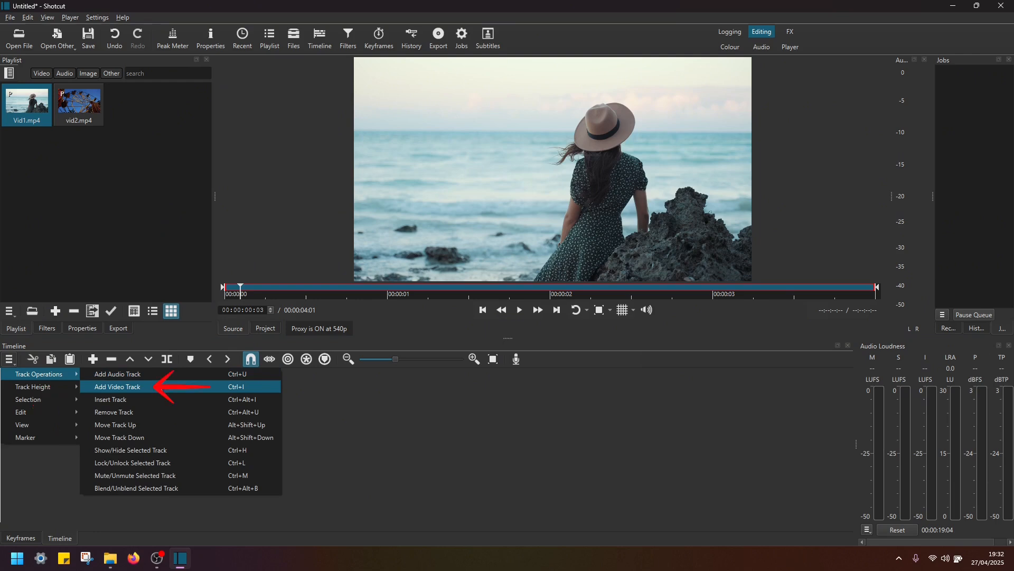
pyautogui.click(159, 386)
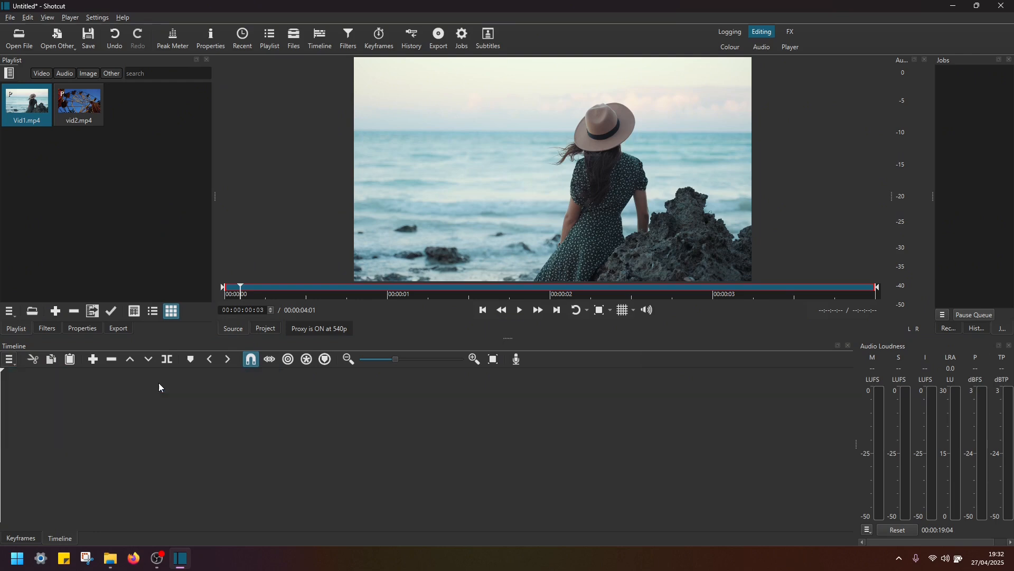
pyautogui.click(9, 361)
pyautogui.moveTo(32, 376)
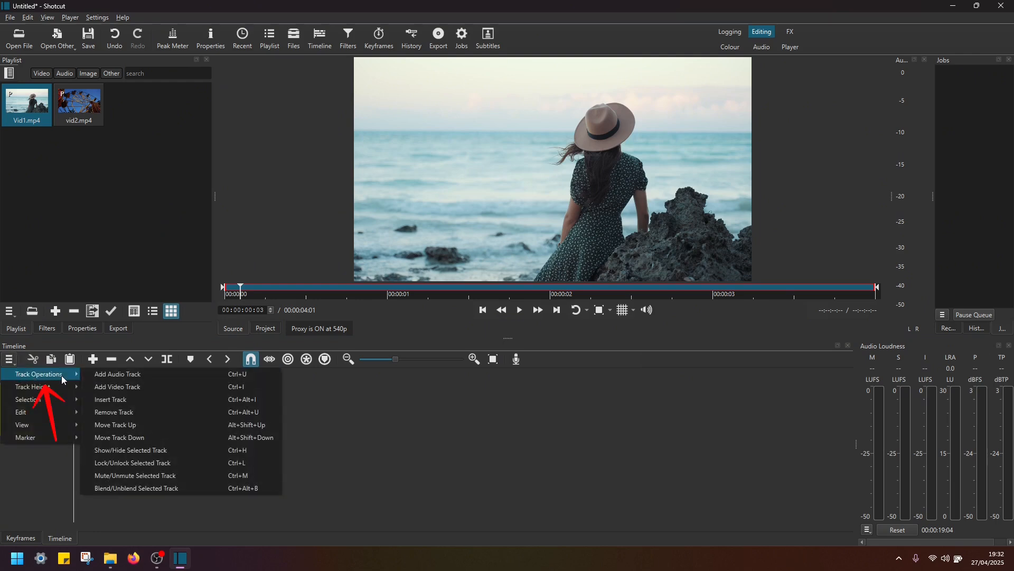
pyautogui.click(145, 386)
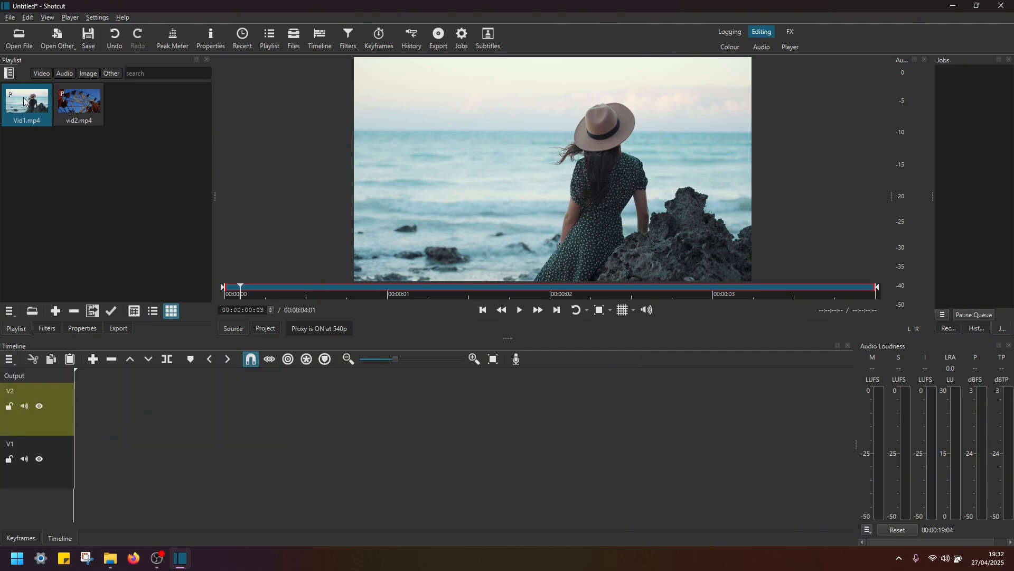
# Step: Place Vid1.mp4 at the start of track V1 and vid2.mp4 at the start of track V2
pyautogui.moveTo(24, 102); pyautogui.dragTo(74, 455)
pyautogui.moveTo(79, 103)
pyautogui.mouseDown()
pyautogui.moveTo(102, 259)
pyautogui.moveTo(83, 404)
pyautogui.moveTo(76, 398)
pyautogui.mouseUp()
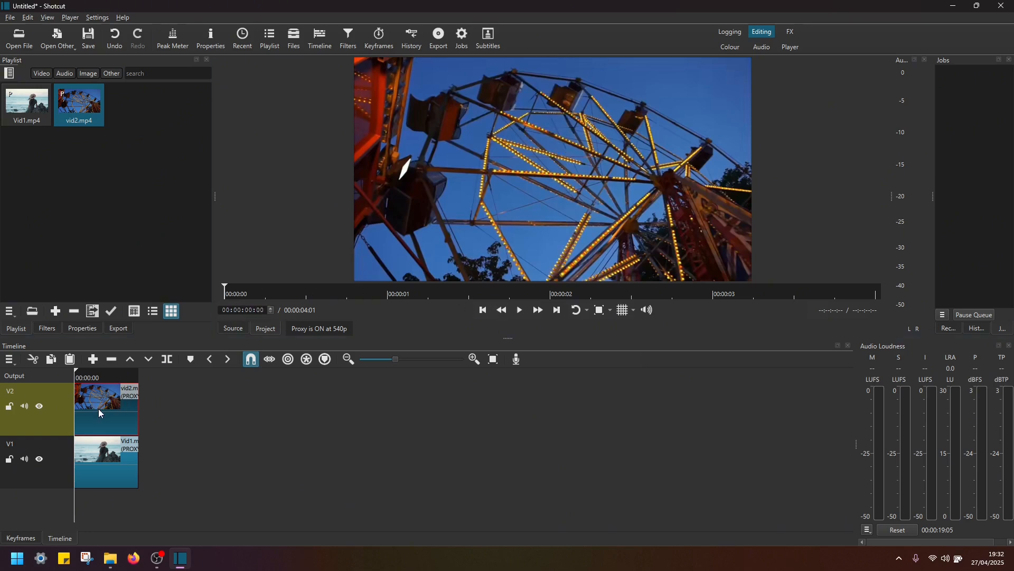
# Step: Add the Crop: Source filter to the vid2 clip on track V2
pyautogui.click(47, 328)
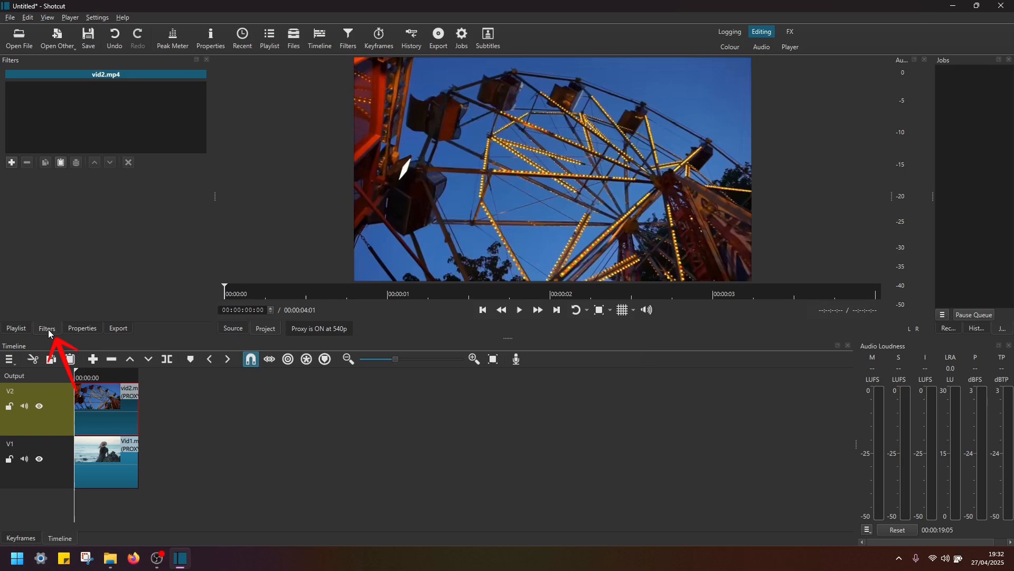
pyautogui.click(11, 163)
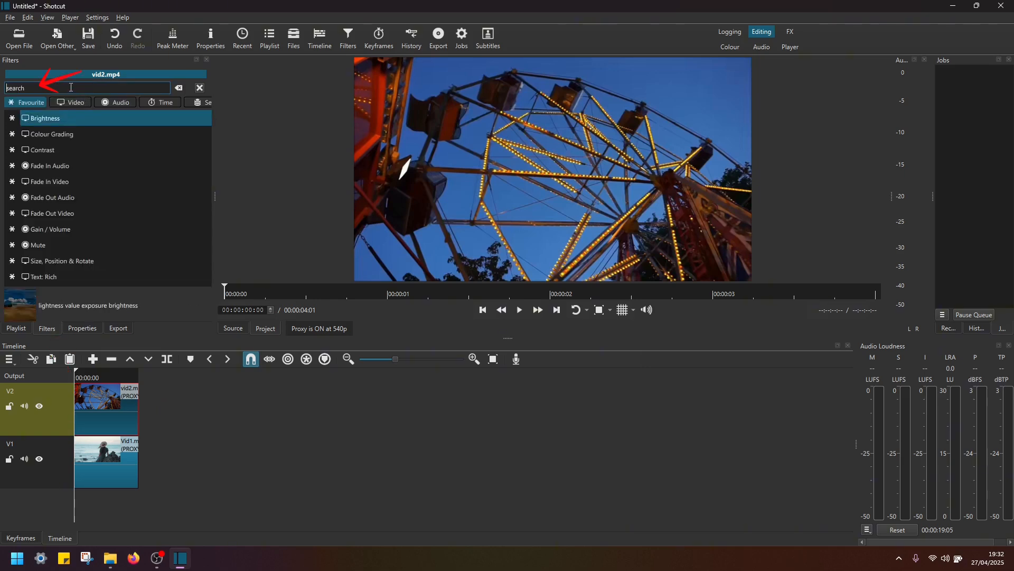
pyautogui.write('crop')
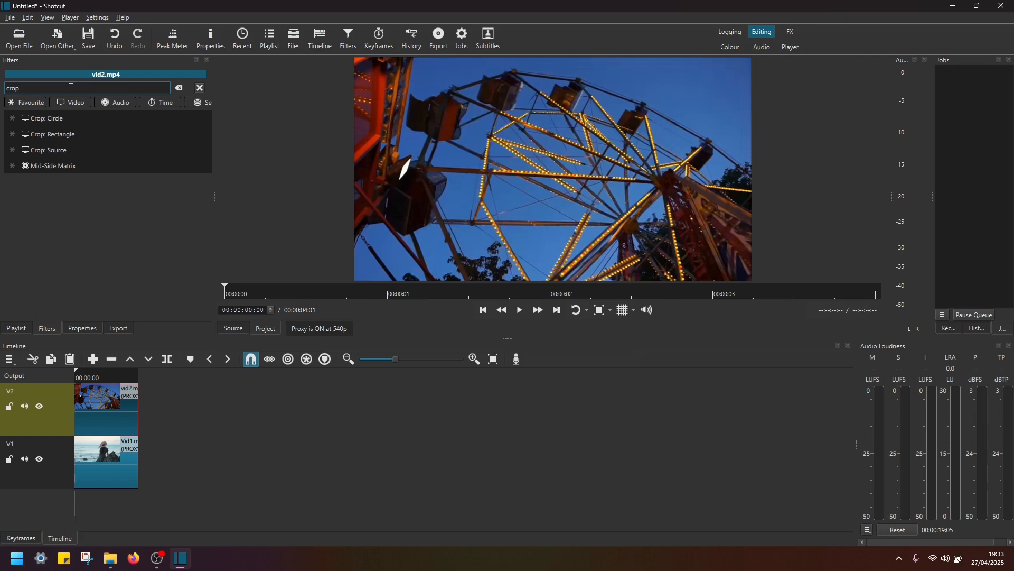
pyautogui.click(87, 150)
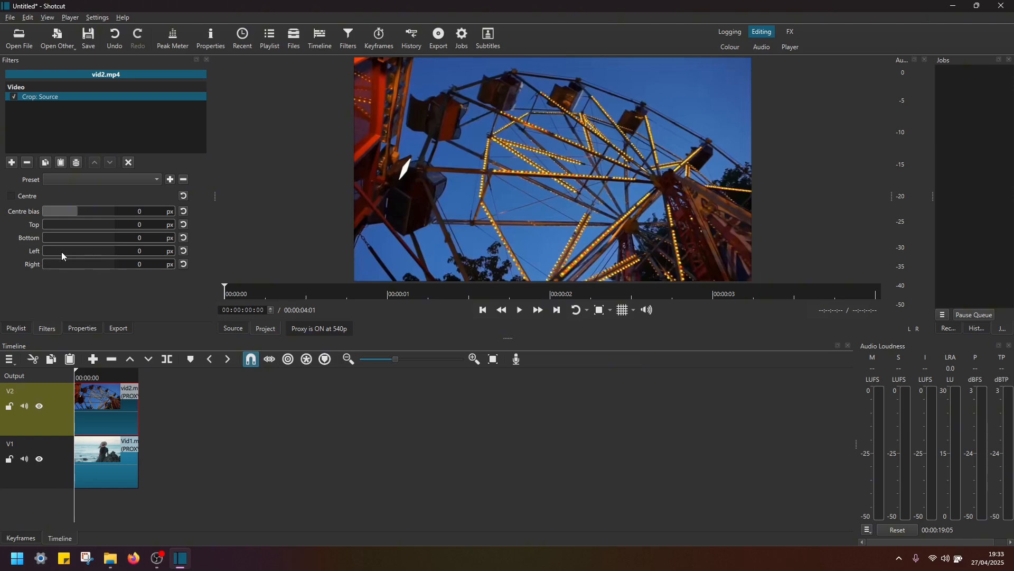
# Step: Try cropping vid2 by about 946 px from the left side and about 919 px from the right side, and undo the crops
pyautogui.moveTo(61, 252); pyautogui.dragTo(33, 265)
pyautogui.moveTo(43, 252); pyautogui.dragTo(78, 256)
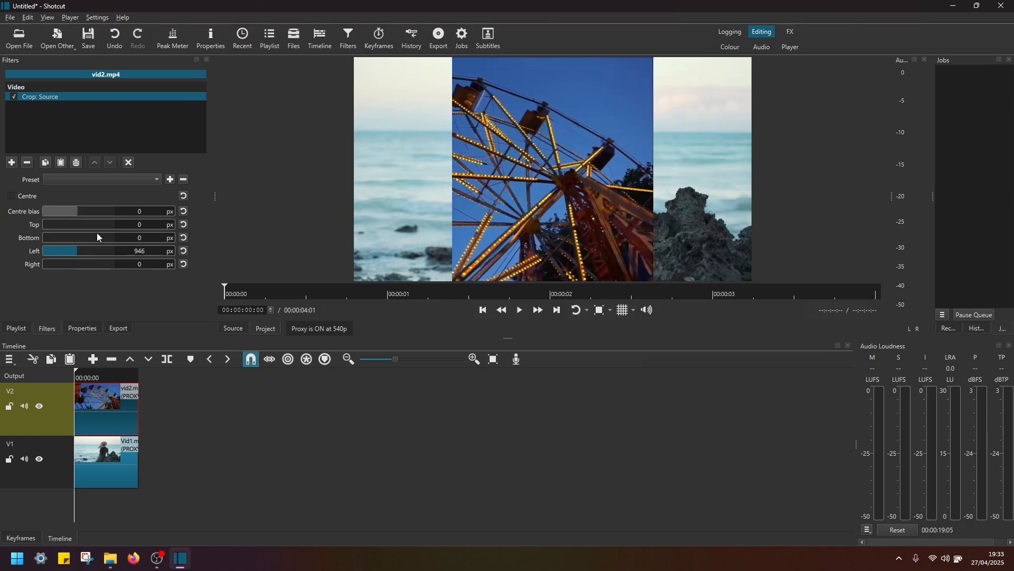
pyautogui.moveTo(71, 252)
pyautogui.mouseDown()
pyautogui.moveTo(25, 252)
pyautogui.moveTo(77, 271)
pyautogui.mouseUp()
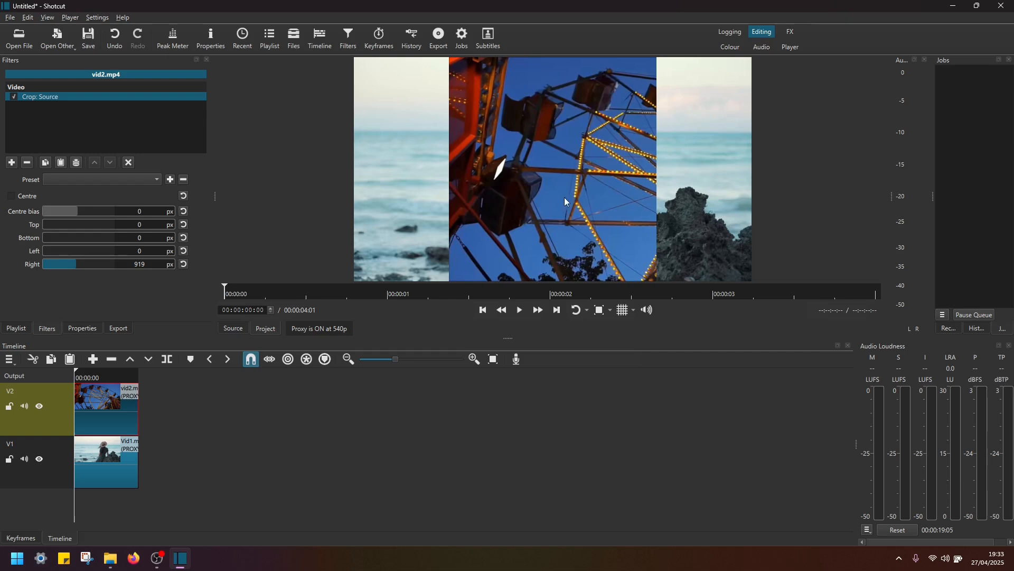
pyautogui.hotkey('ctrl', 'z')
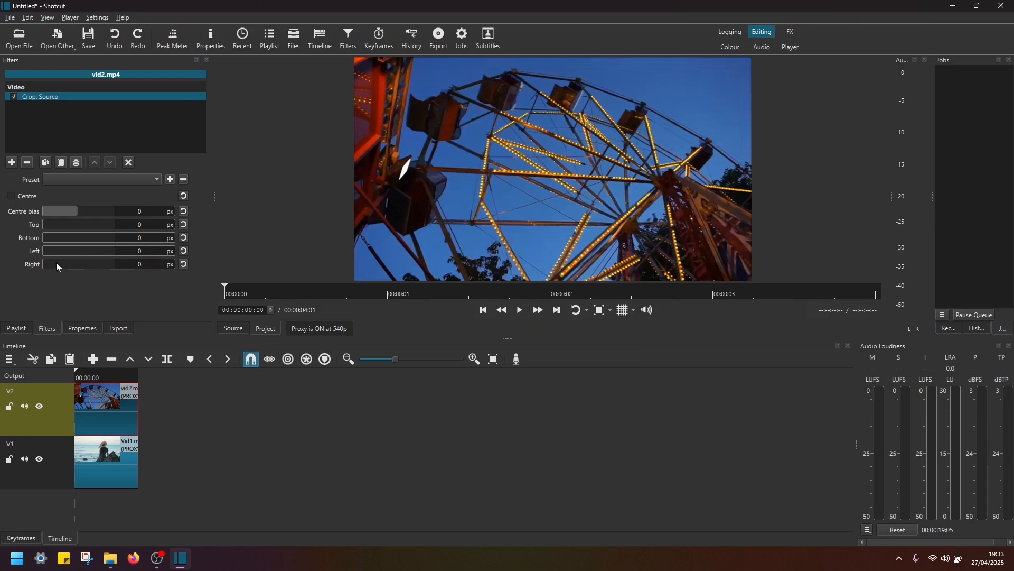
pyautogui.moveTo(43, 261); pyautogui.dragTo(20, 279)
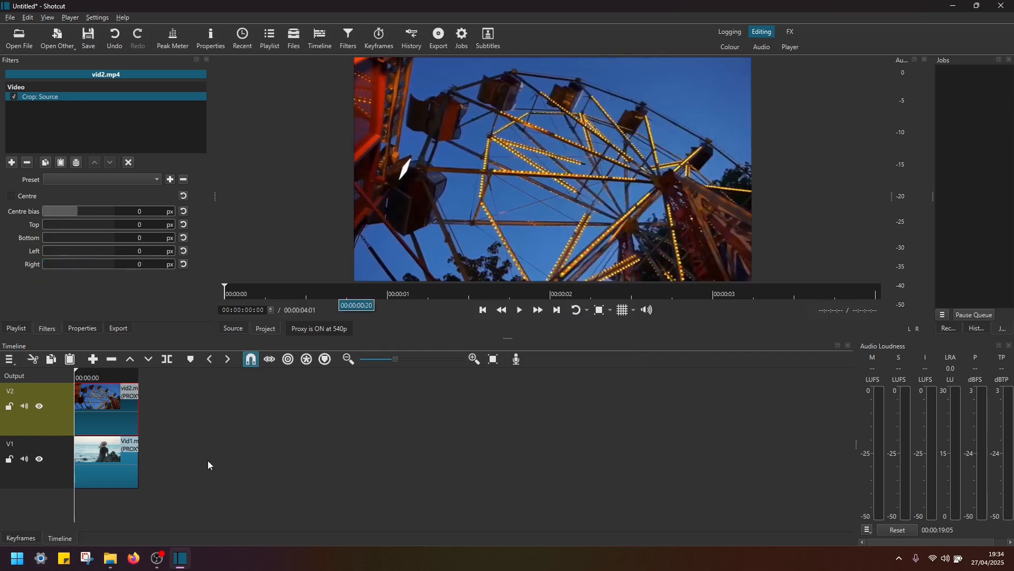
# Step: Switch to File Explorer and look up the frame width in the properties of the vid2 file in Downloads
pyautogui.click(110, 558)
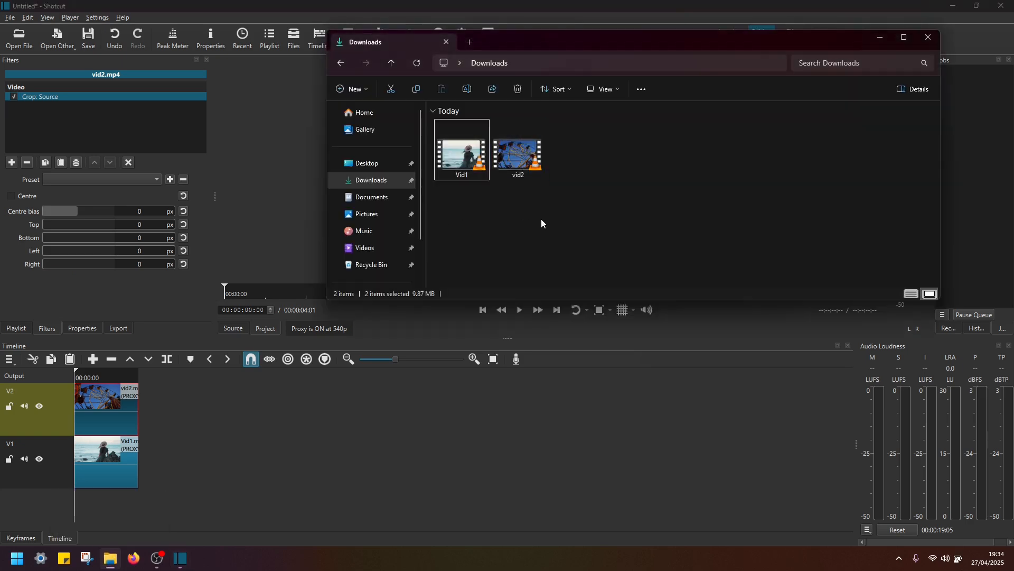
pyautogui.click(519, 144)
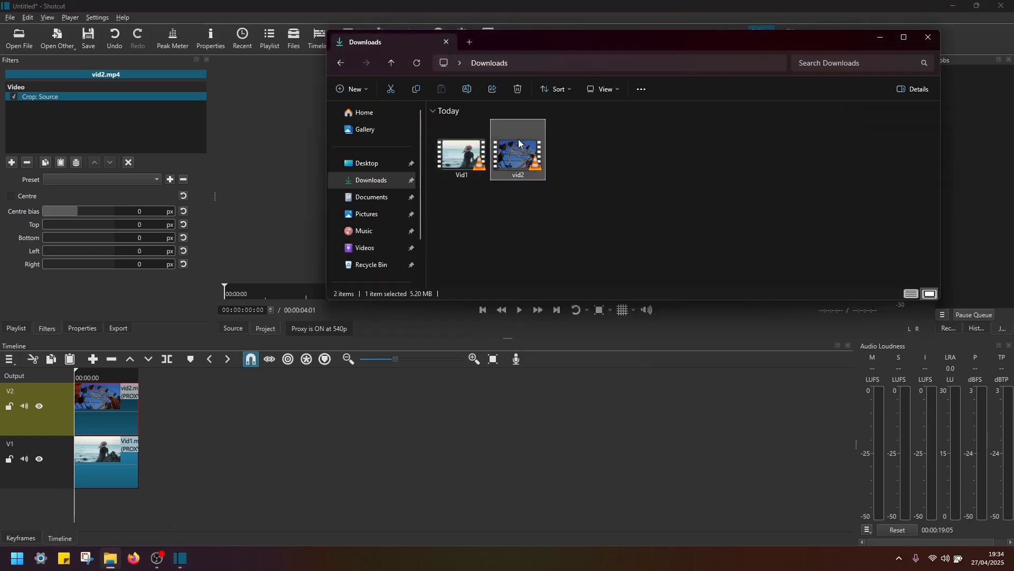
pyautogui.rightClick(519, 144)
pyautogui.click(578, 375)
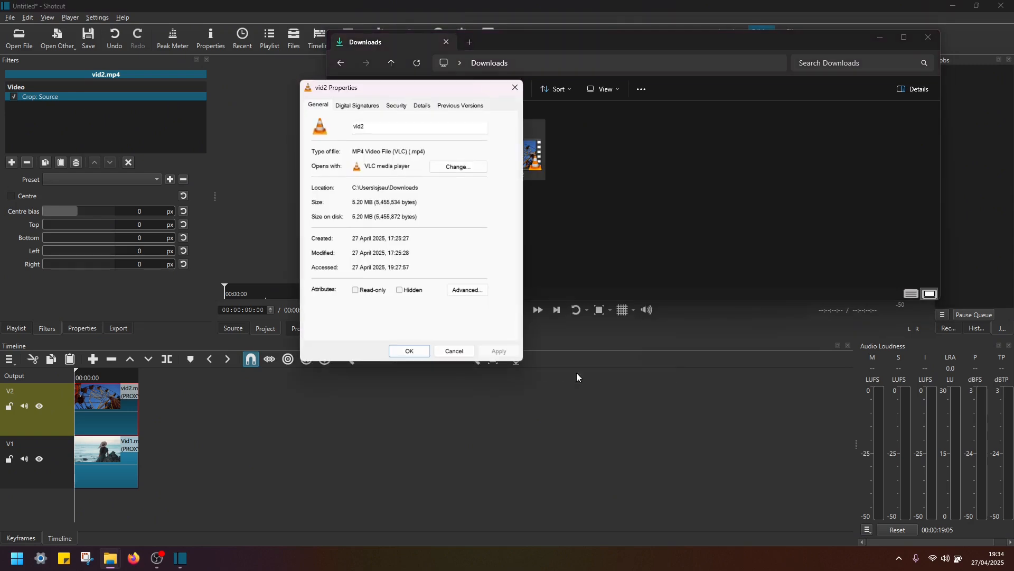
pyautogui.click(423, 105)
pyautogui.click(332, 215)
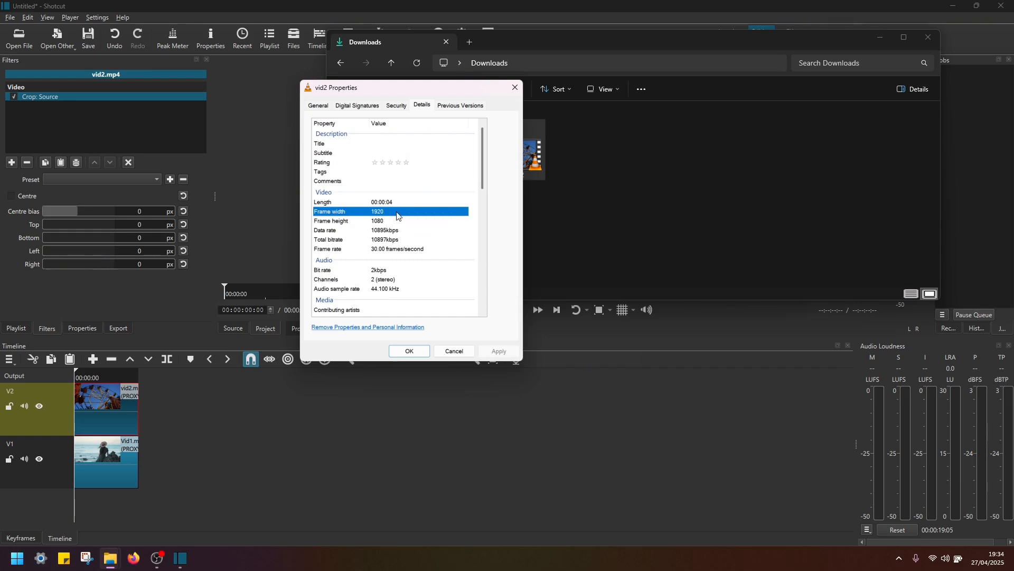
pyautogui.click(455, 350)
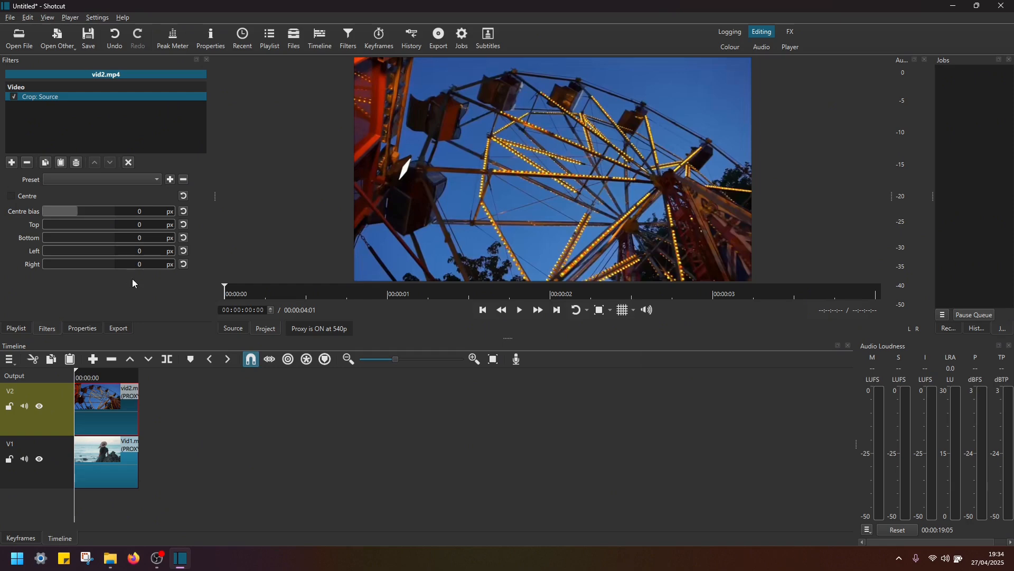
# Step: Set vid2's right-side source crop to 960 px
pyautogui.write('9')
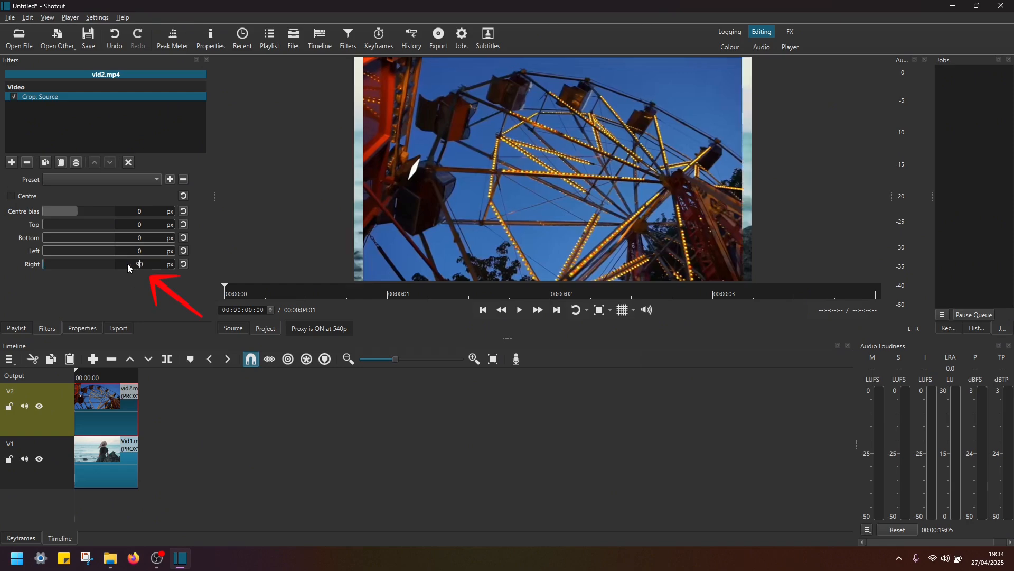
pyautogui.write('6')
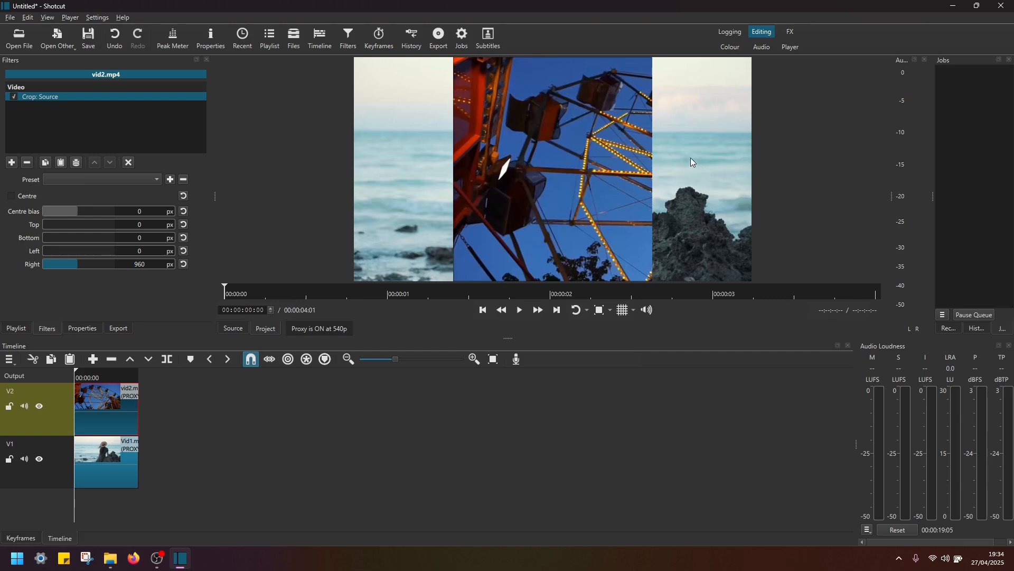
# Step: Add the Size, Position & Rotate filter to the vid2 clip
pyautogui.click(12, 162)
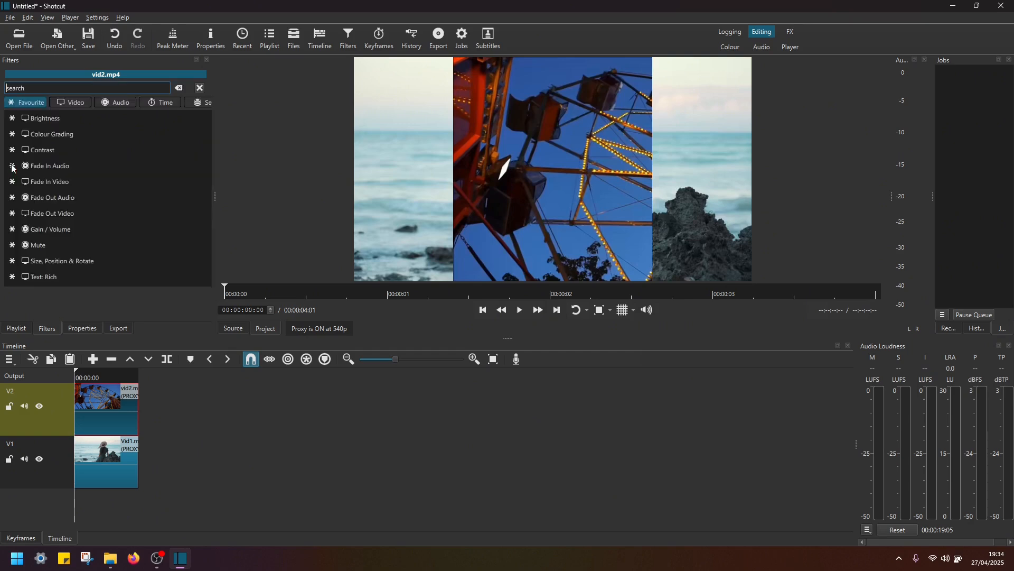
pyautogui.click(39, 87)
pyautogui.write('siz')
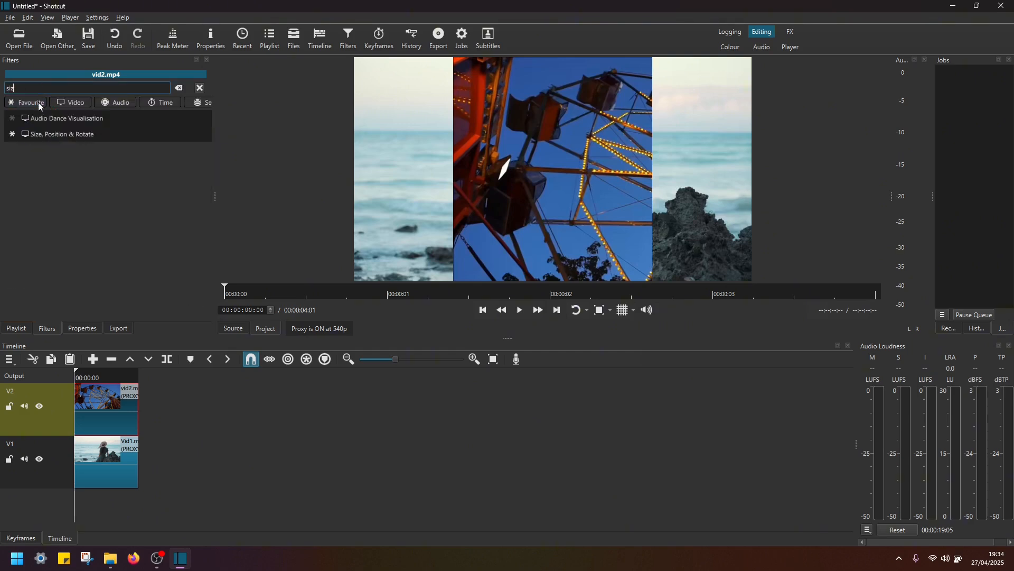
pyautogui.click(99, 135)
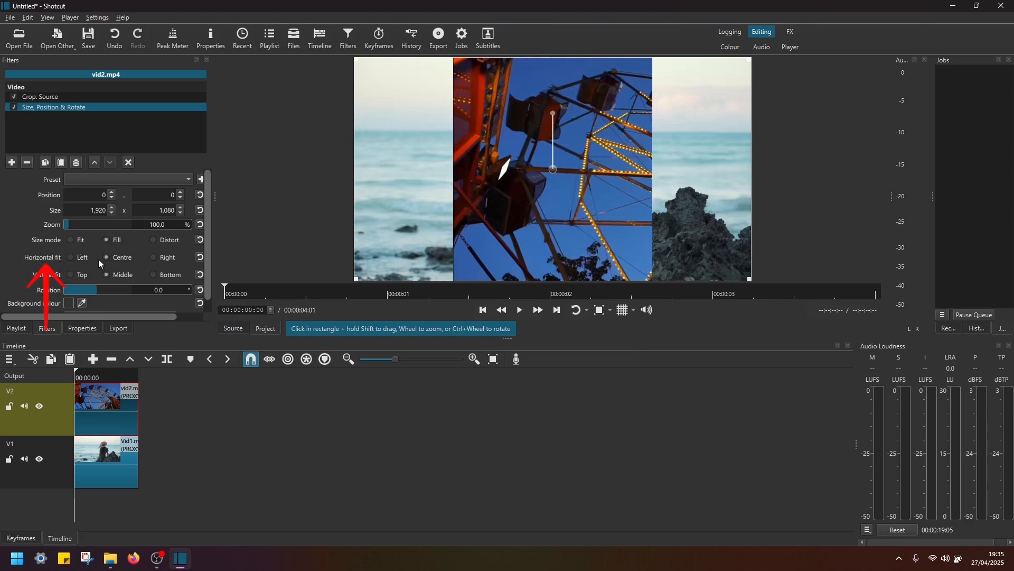
# Step: Set vid2's horizontal fit to Right after trying Left, and play a preview of the split screen
pyautogui.click(163, 259)
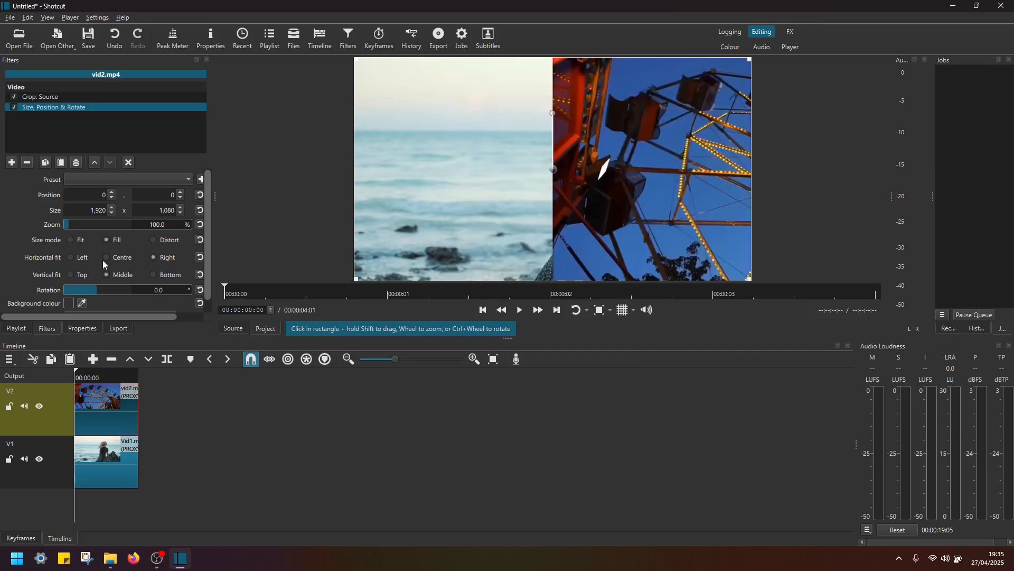
pyautogui.click(83, 263)
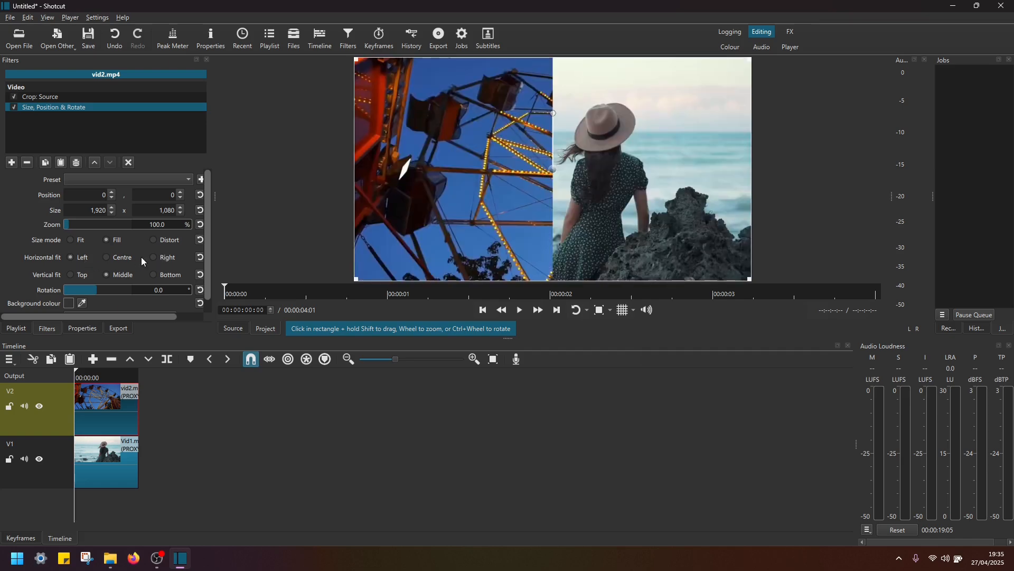
pyautogui.click(166, 260)
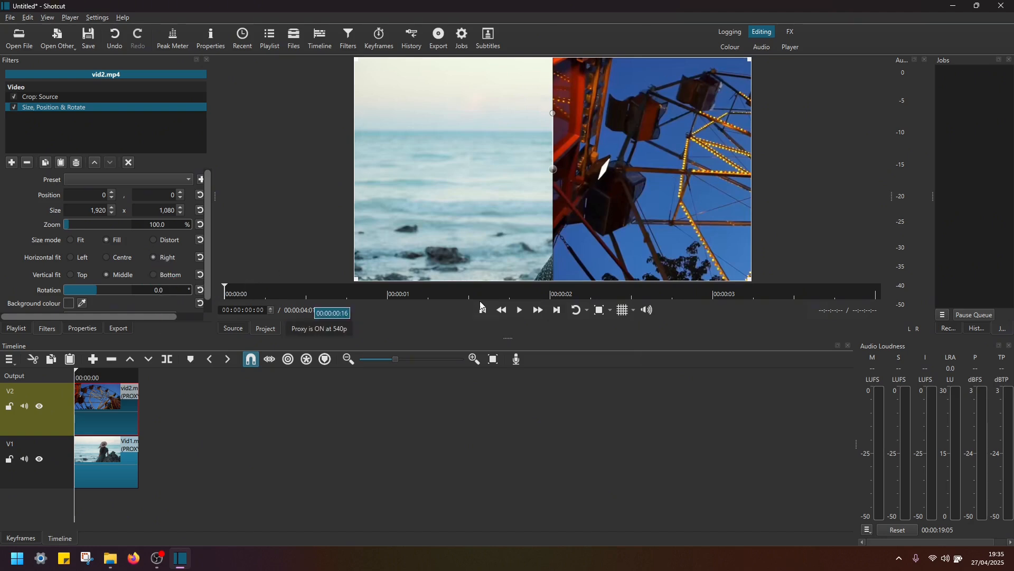
pyautogui.click(520, 310)
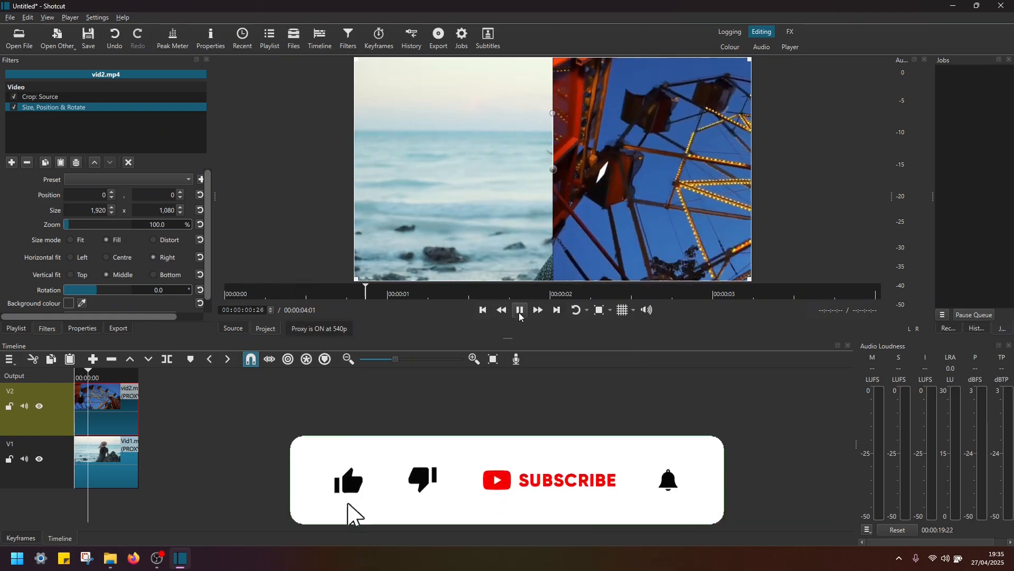
pyautogui.click(519, 310)
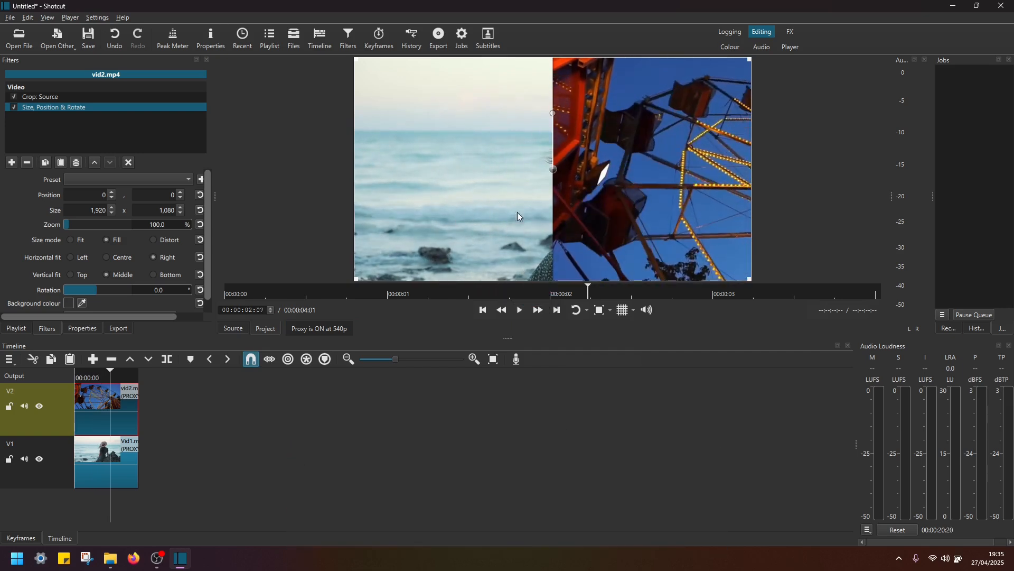
# Step: Add the Size, Position & Rotate filter to the Vid1 clip on track V1
pyautogui.click(105, 453)
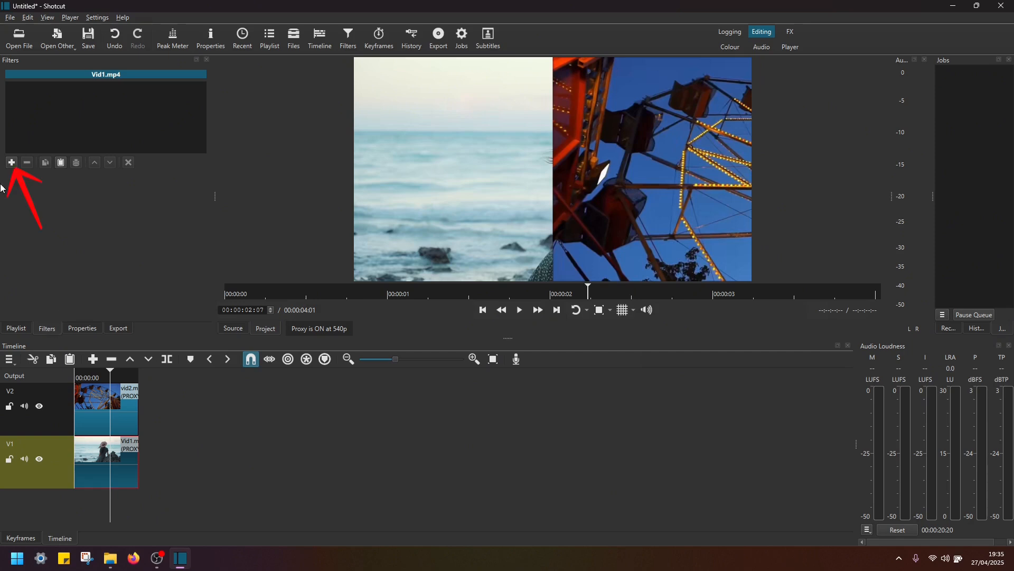
pyautogui.click(11, 162)
pyautogui.write('siz')
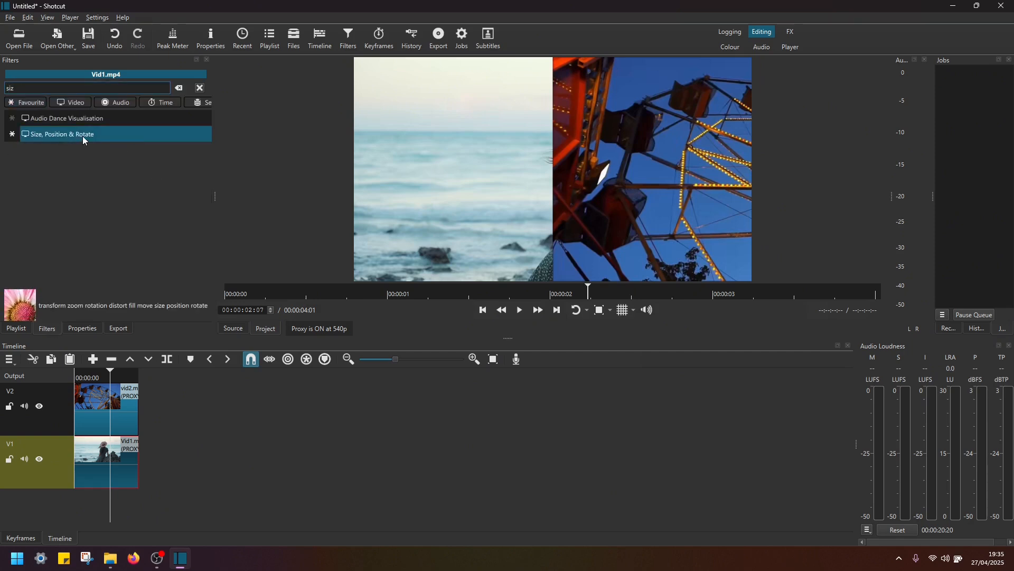
pyautogui.click(82, 135)
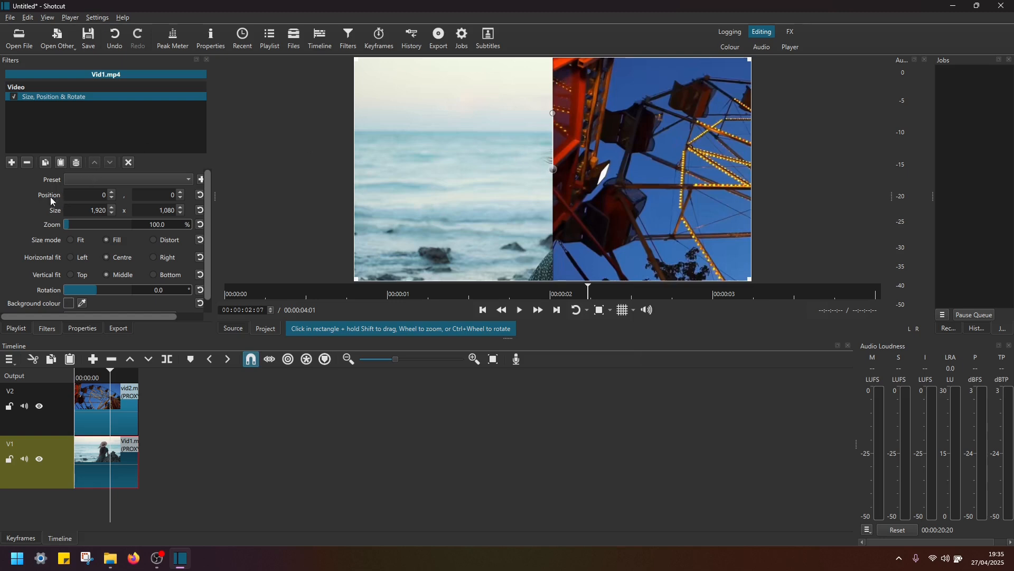
# Step: Try nudging Vid1's horizontal position to 16 and then back to -32
pyautogui.click(112, 192)
pyautogui.click(111, 193)
pyautogui.click(111, 192)
pyautogui.moveTo(111, 195); pyautogui.dragTo(112, 195)
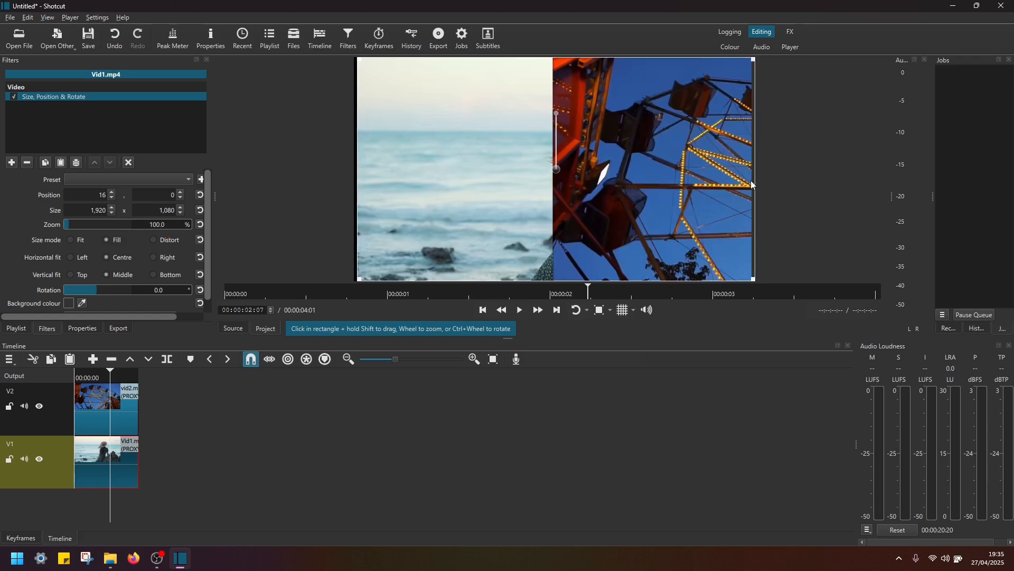
pyautogui.click(111, 198)
pyautogui.click(112, 199)
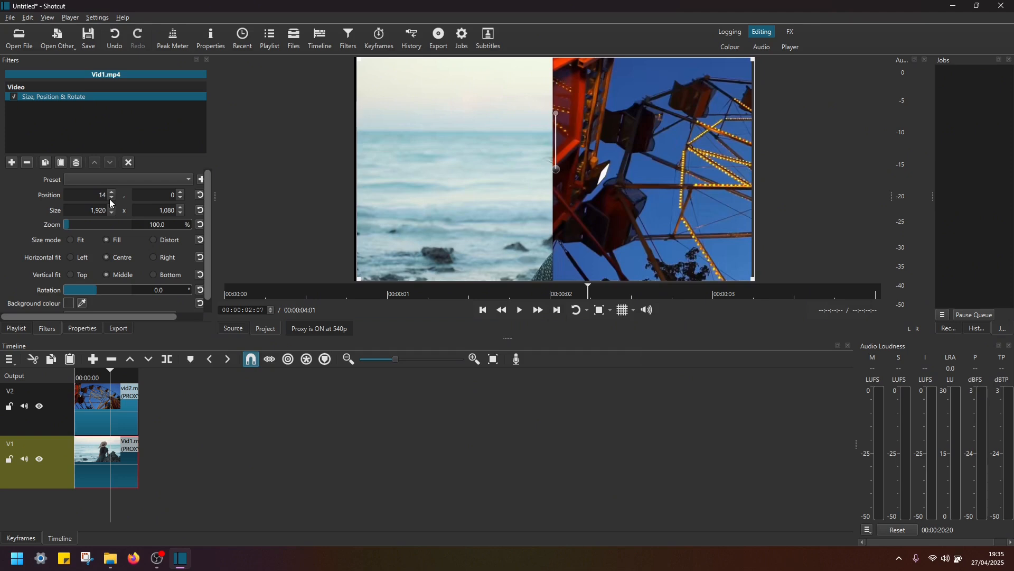
pyautogui.click(112, 198)
pyautogui.moveTo(111, 199); pyautogui.dragTo(111, 203)
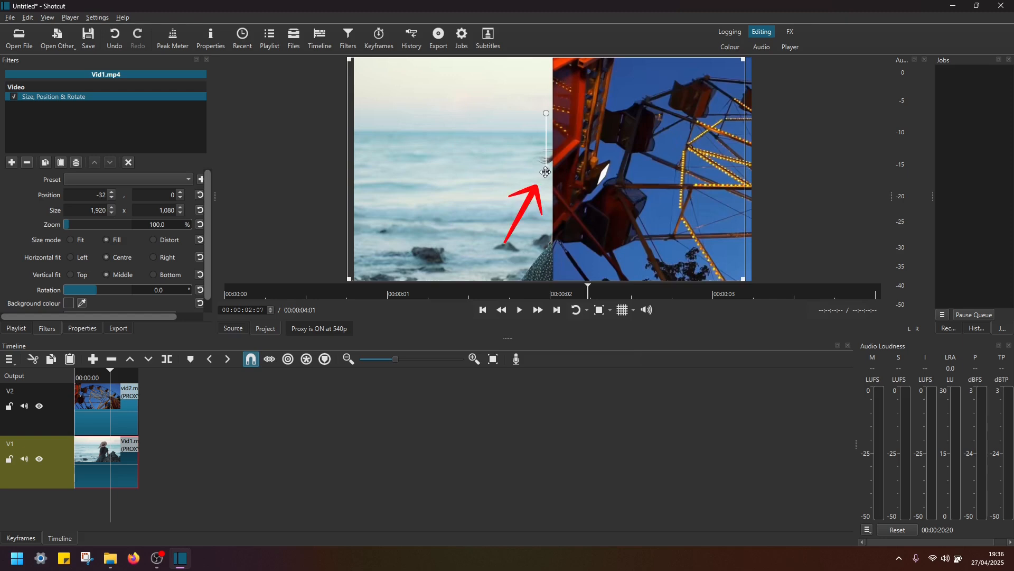
# Step: Reposition Vid1 so the woman sits in the left half of the frame, fine-tuning its position to -680, 0
pyautogui.moveTo(543, 172); pyautogui.dragTo(439, 167)
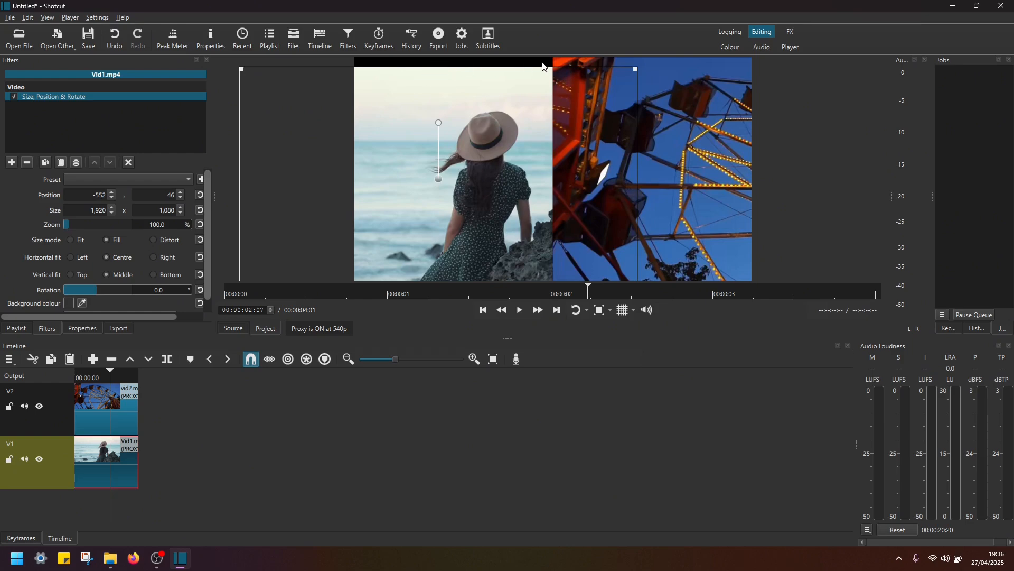
pyautogui.moveTo(436, 181); pyautogui.dragTo(409, 162)
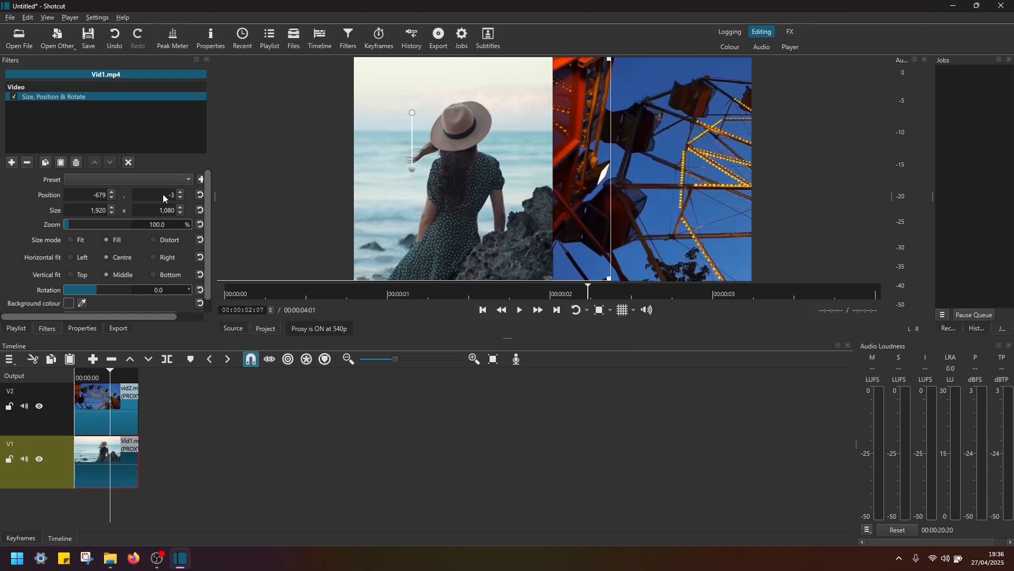
pyautogui.click(112, 198)
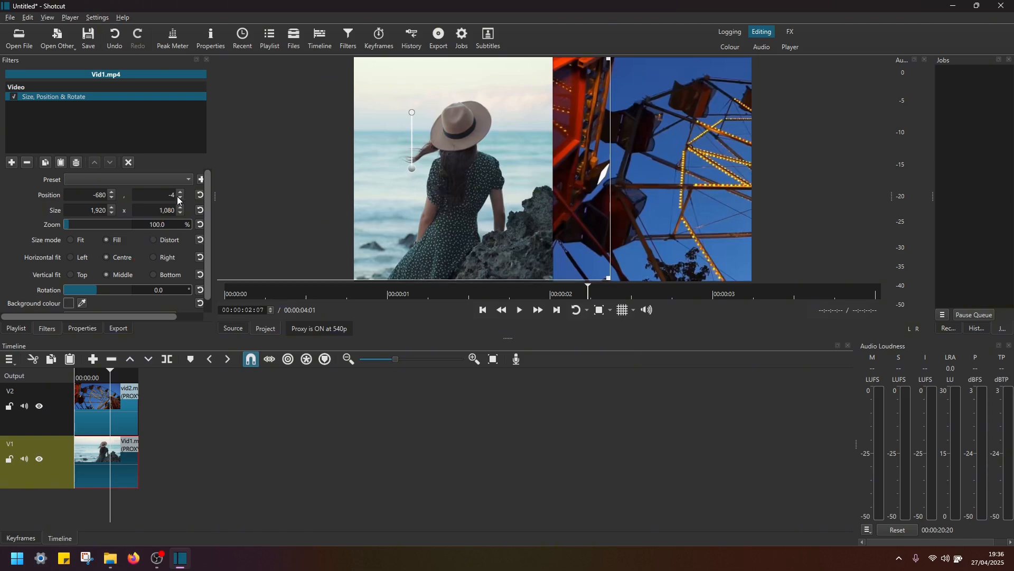
pyautogui.click(180, 193)
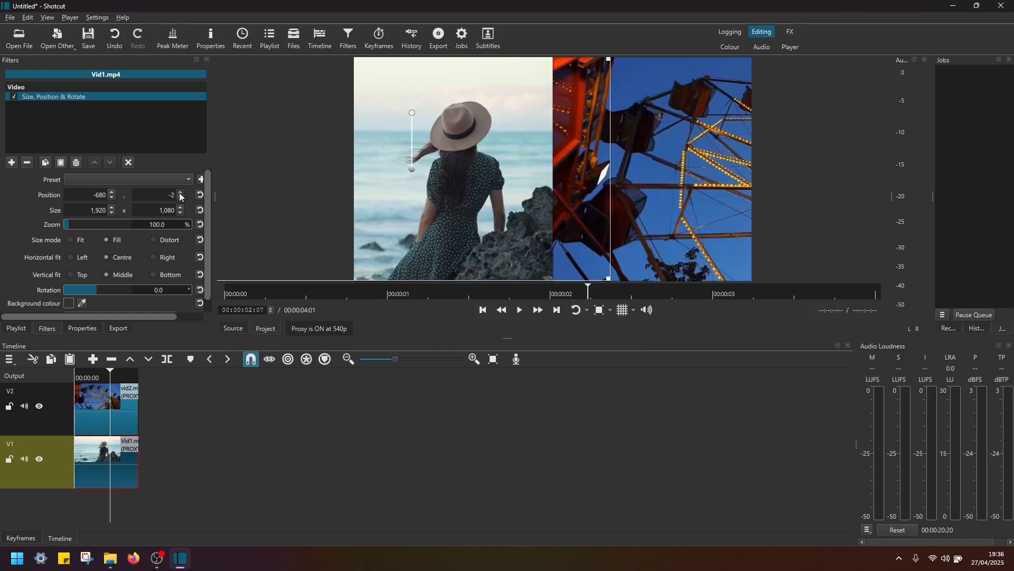
pyautogui.click(180, 193)
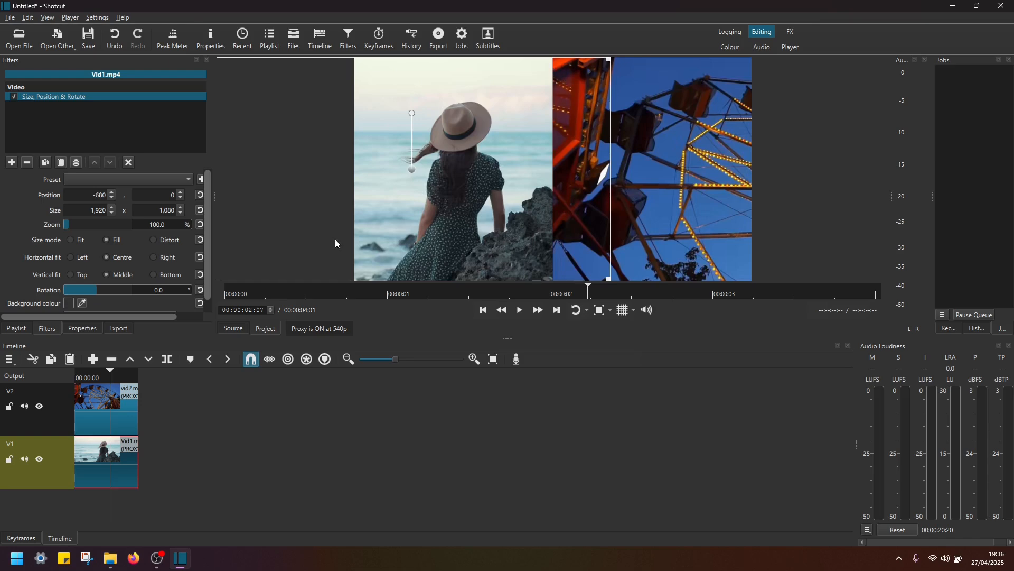
# Step: Play the side-by-side split screen from the beginning without the Vid1 position handles showing
pyautogui.click(86, 409)
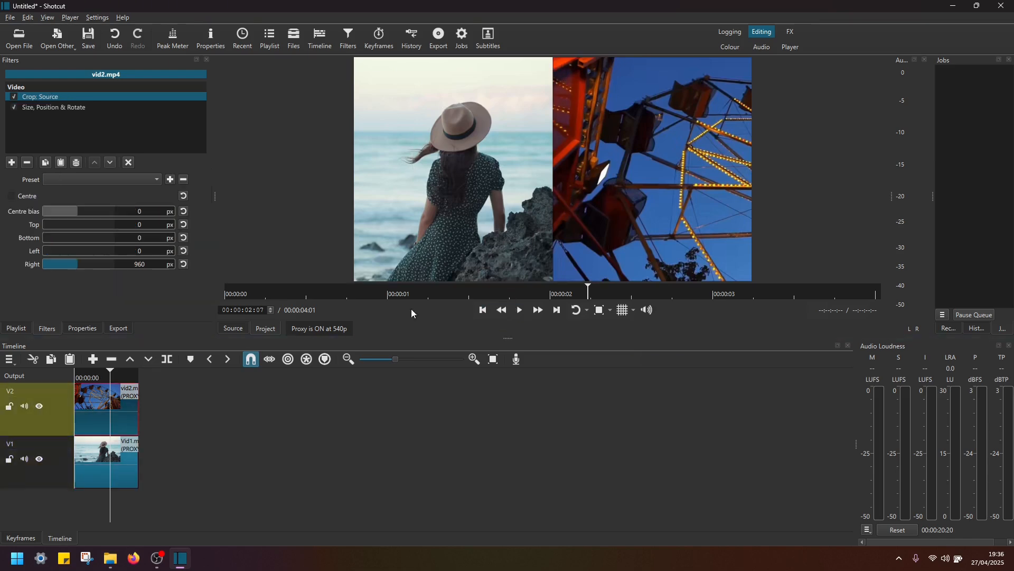
pyautogui.click(482, 310)
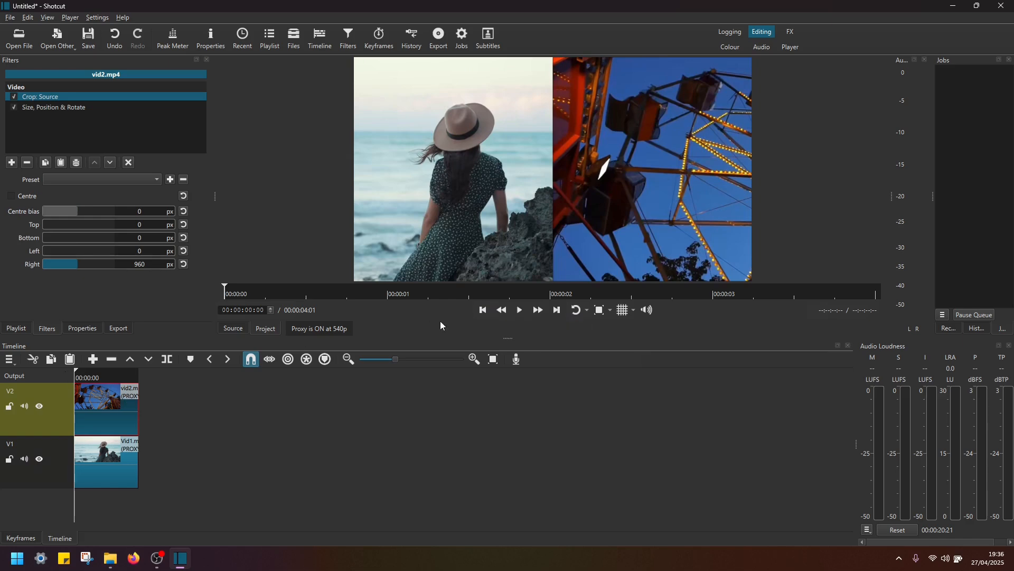
pyautogui.click(520, 310)
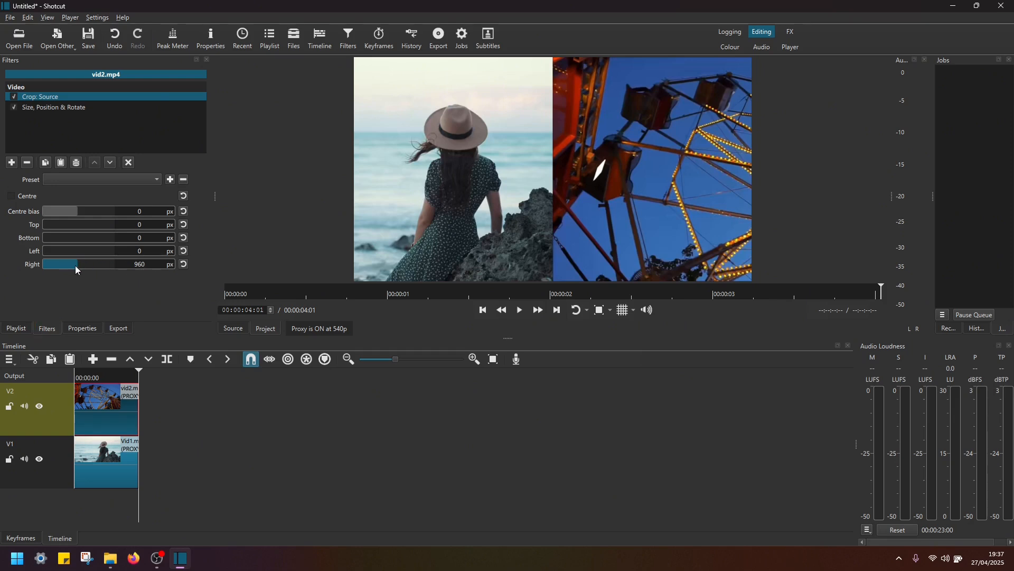
# Step: Reset vid2's right source crop to 0 px and try a bottom crop of about 532 px
pyautogui.moveTo(75, 266); pyautogui.dragTo(30, 264)
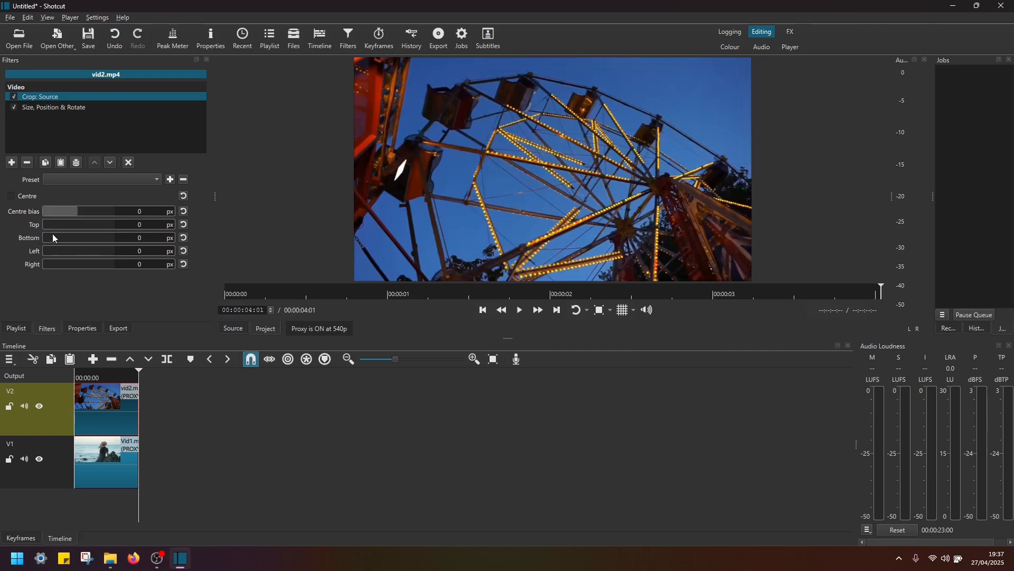
pyautogui.moveTo(46, 225); pyautogui.dragTo(73, 246)
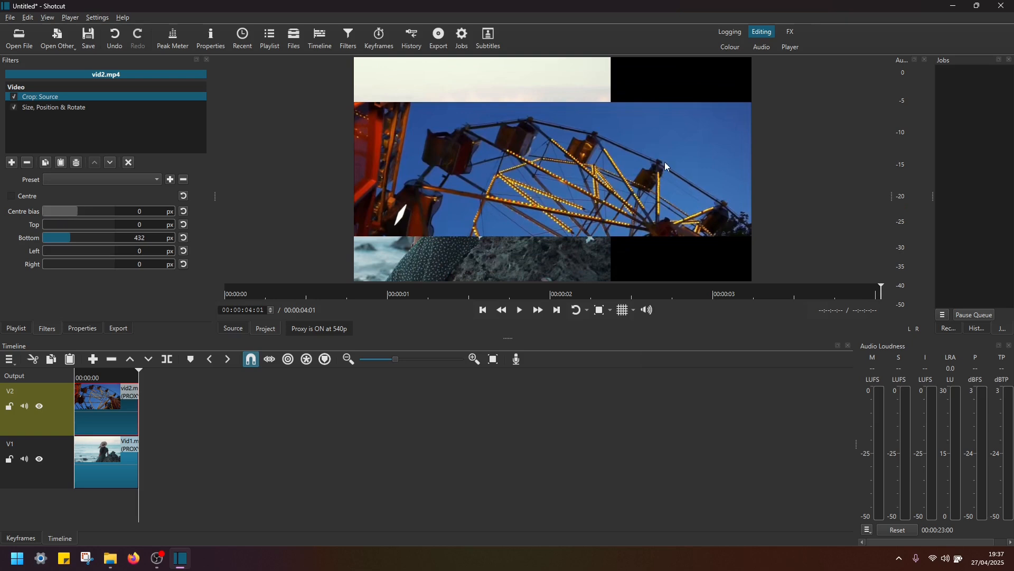
pyautogui.moveTo(68, 238); pyautogui.dragTo(79, 242)
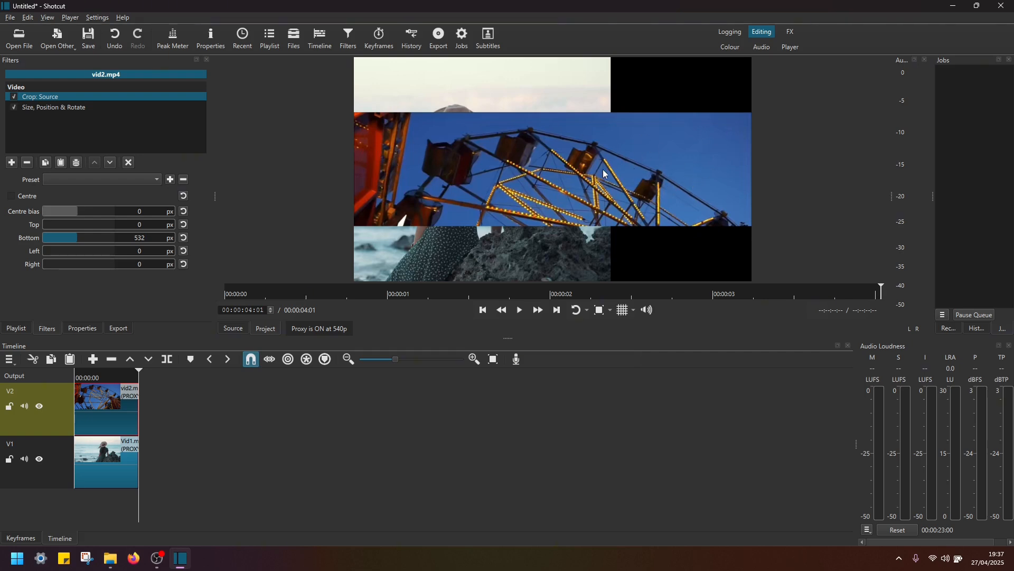
# Step: Look up the frame height of the vid2 file in its details in File Explorer, then return to Shotcut
pyautogui.click(110, 558)
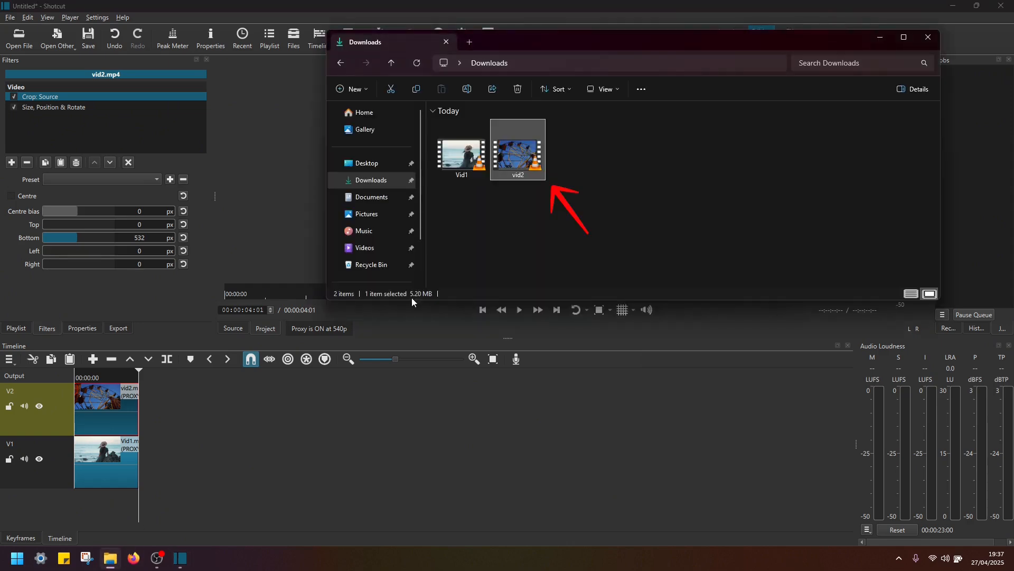
pyautogui.rightClick(521, 161)
pyautogui.click(572, 396)
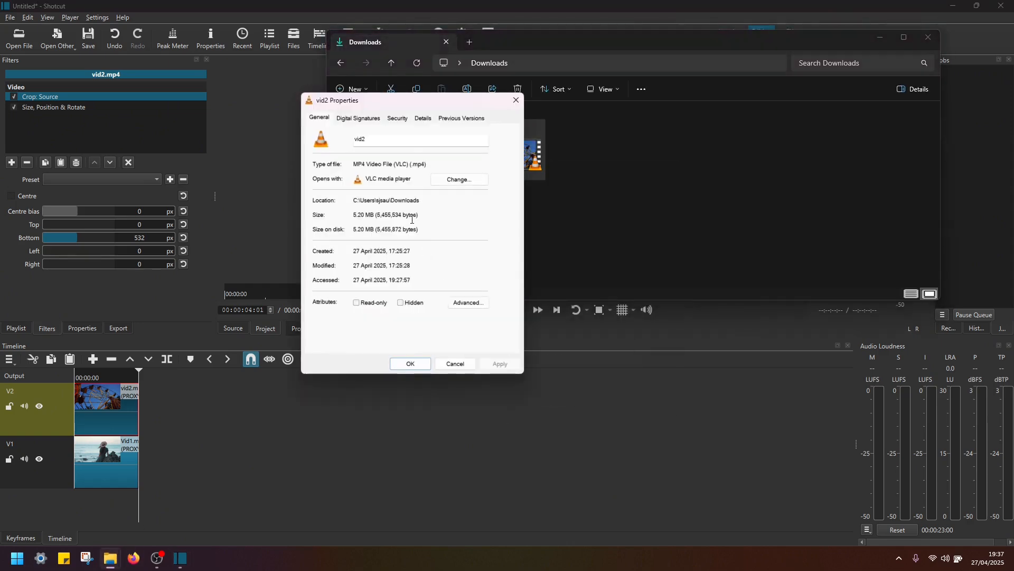
pyautogui.click(426, 119)
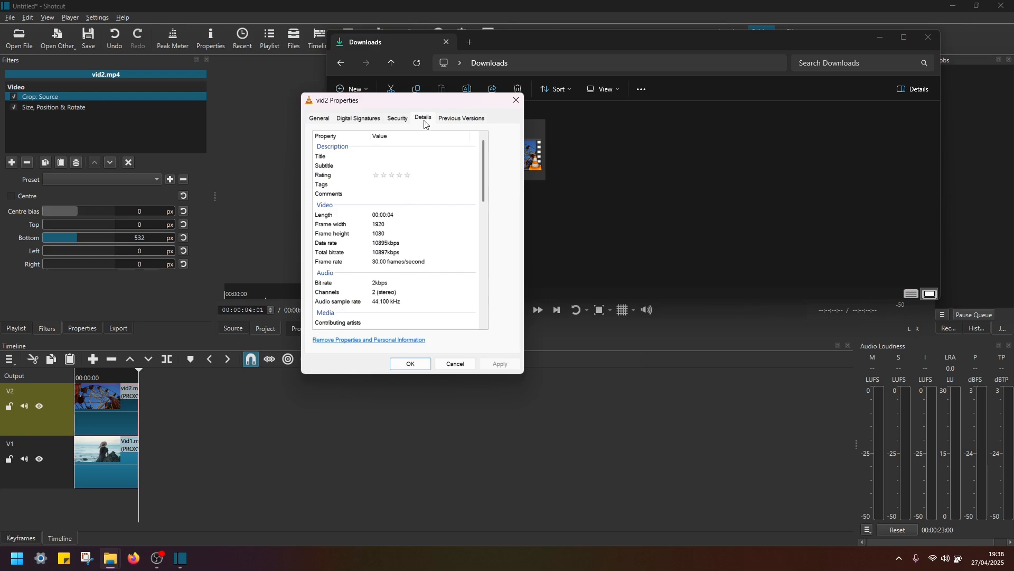
pyautogui.click(331, 236)
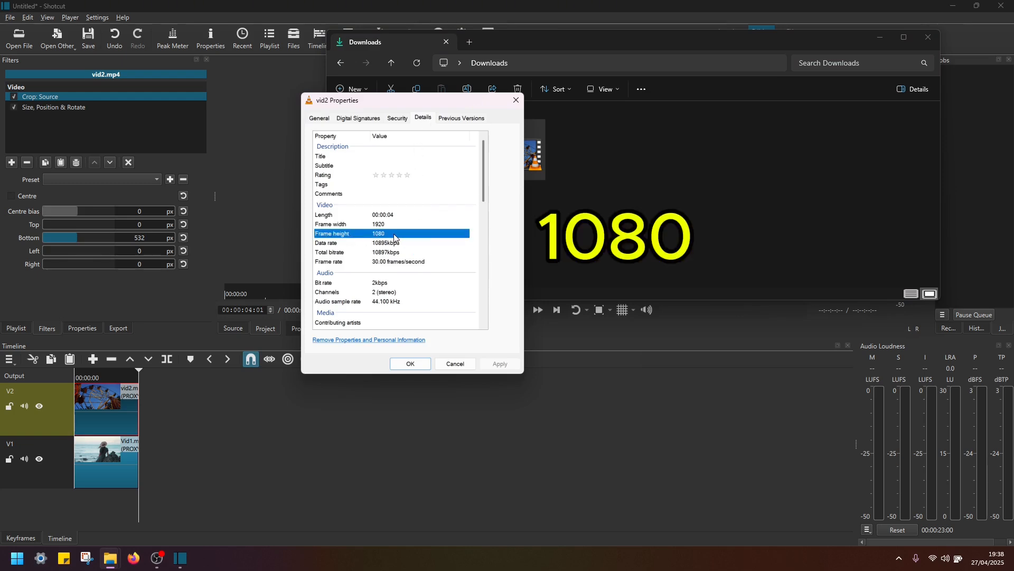
pyautogui.click(411, 363)
pyautogui.click(386, 164)
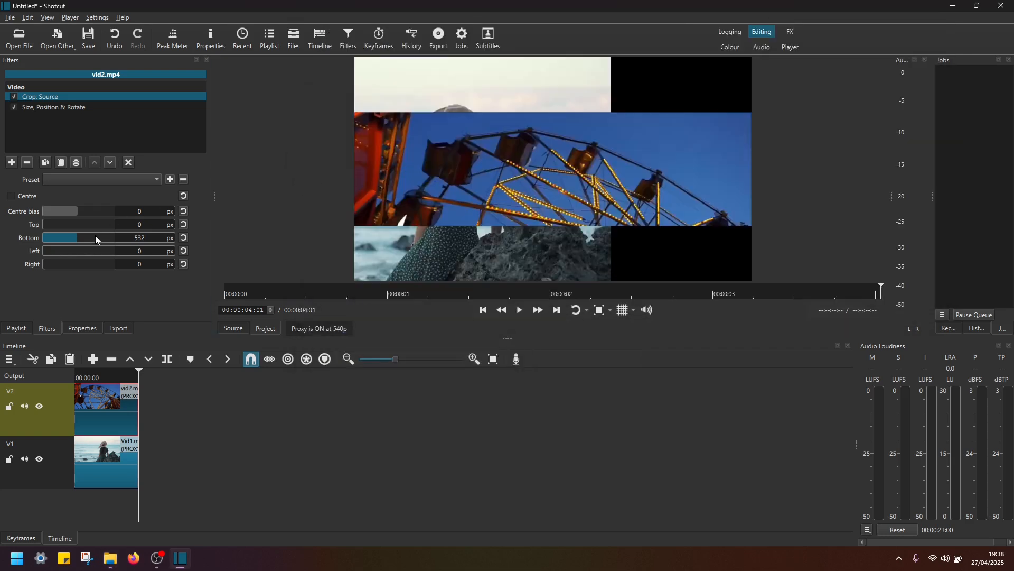
# Step: Set vid2's bottom source crop to 540 px and its vertical fit to Top after trying Bottom
pyautogui.moveTo(96, 236); pyautogui.dragTo(23, 243)
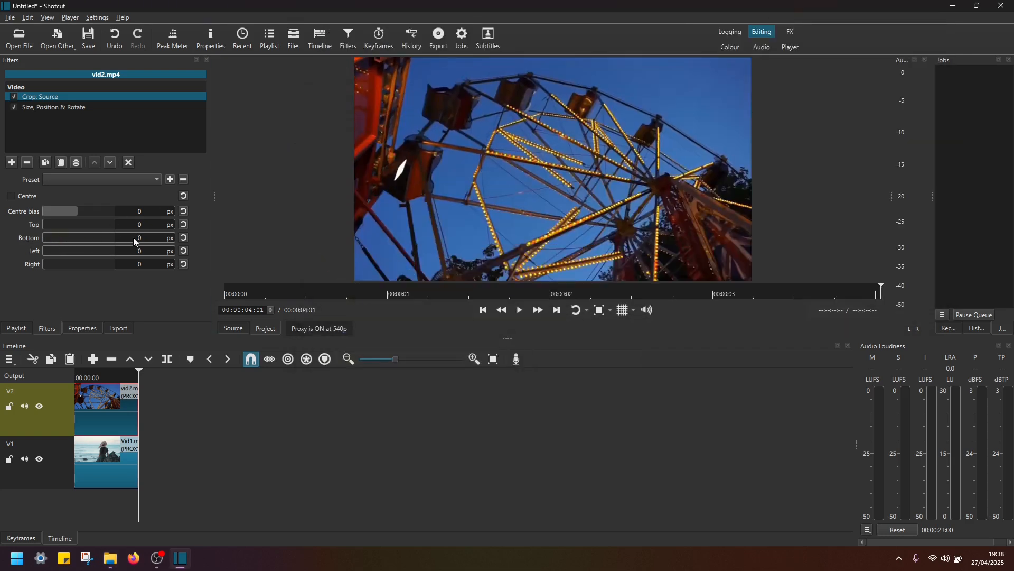
pyautogui.write('540')
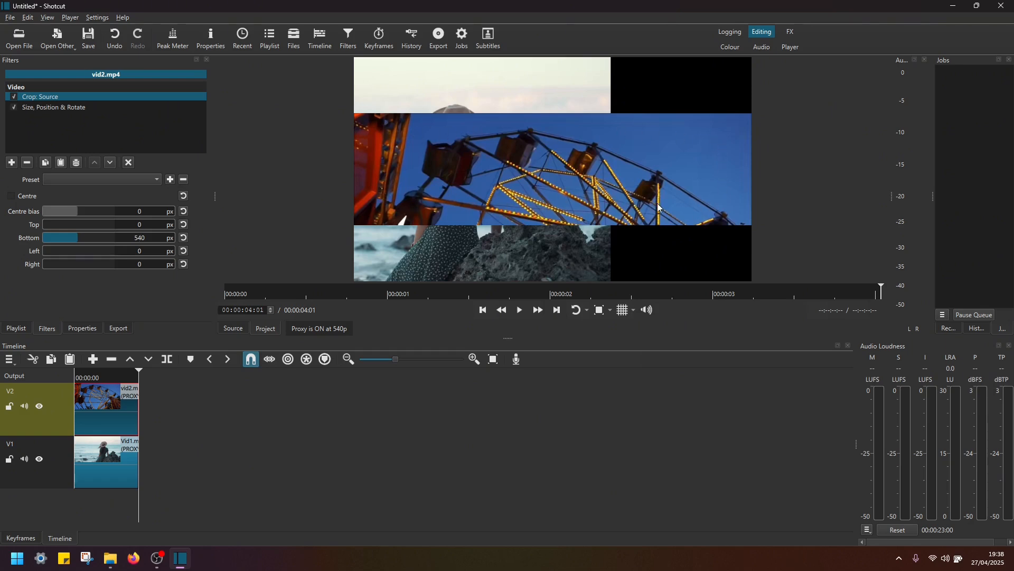
pyautogui.click(62, 107)
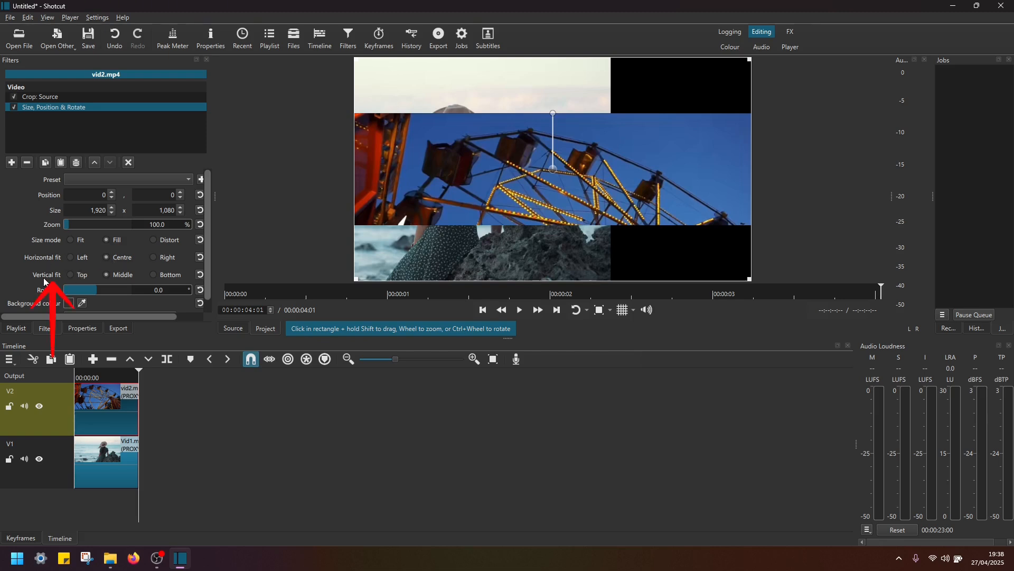
pyautogui.click(159, 275)
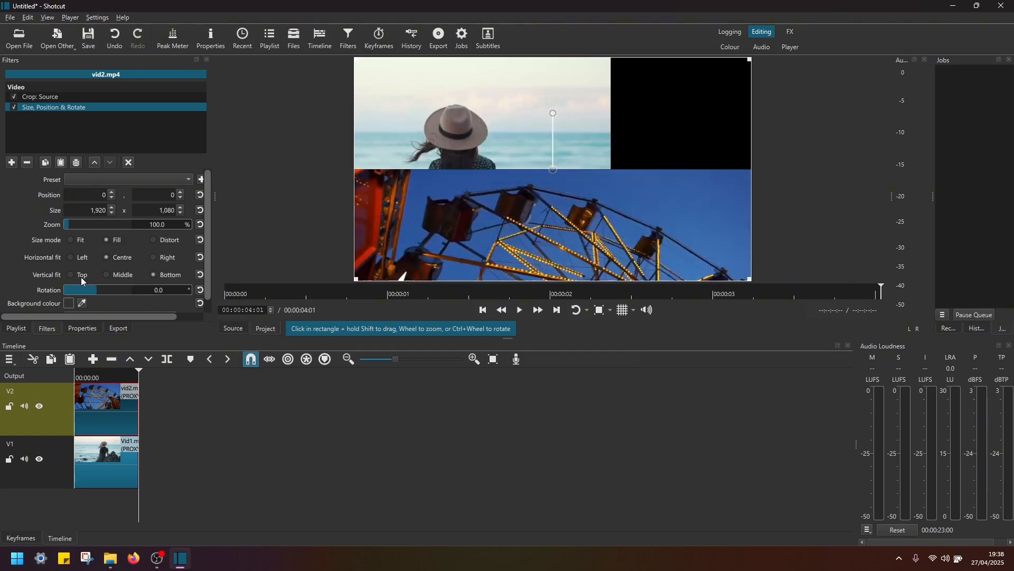
pyautogui.click(77, 276)
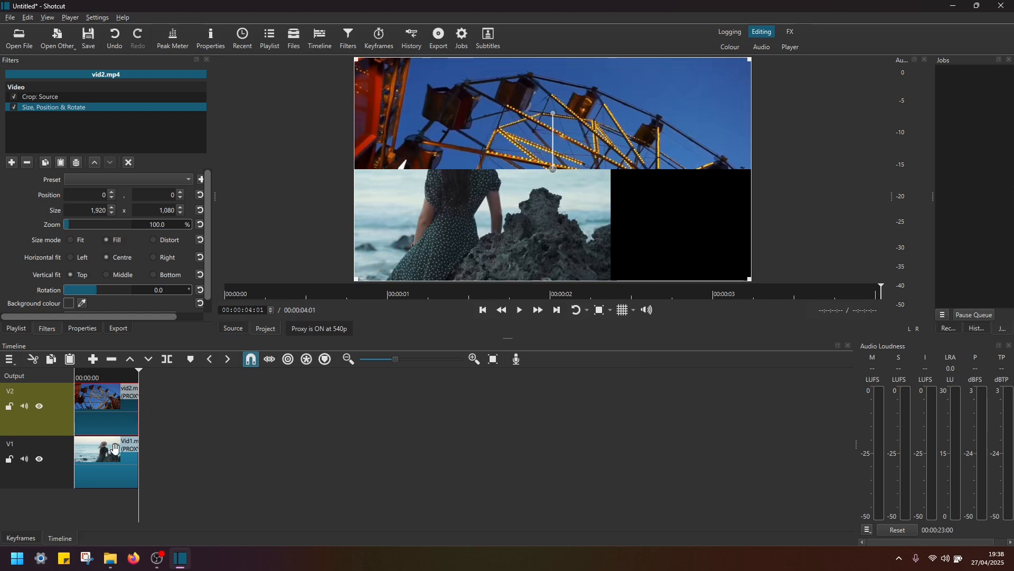
# Step: Reposition Vid1 so the woman shows in the lower half of the frame, adjusting its position to 0, 295
pyautogui.click(102, 467)
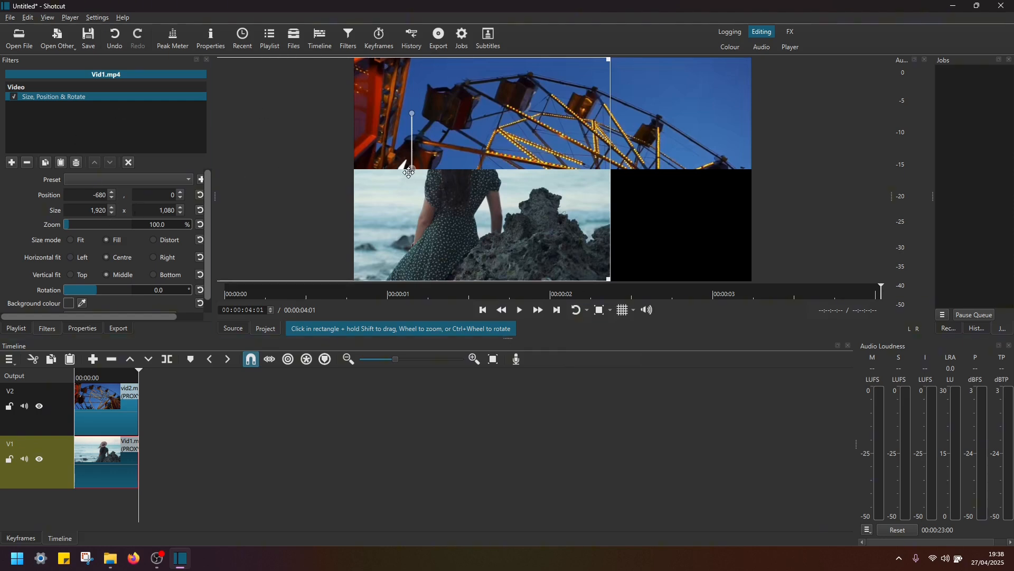
pyautogui.moveTo(408, 179); pyautogui.dragTo(559, 180)
pyautogui.moveTo(561, 188); pyautogui.dragTo(560, 233)
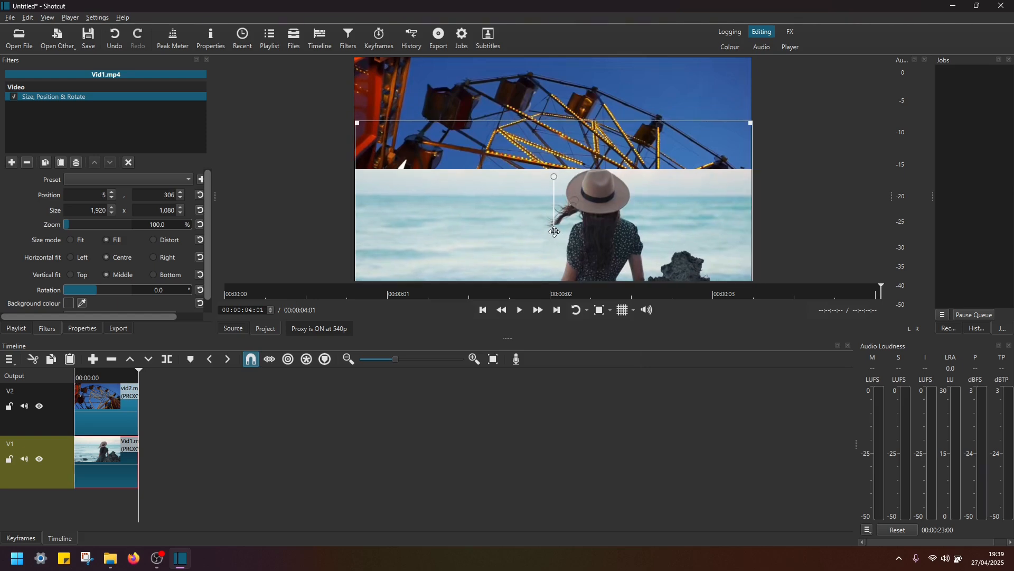
pyautogui.moveTo(555, 232); pyautogui.dragTo(555, 228)
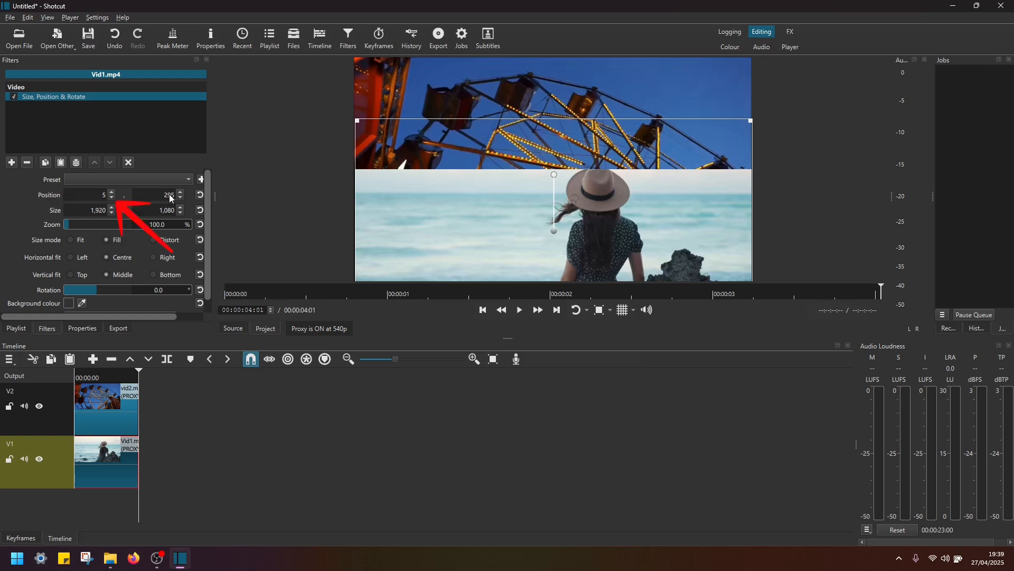
pyautogui.click(114, 199)
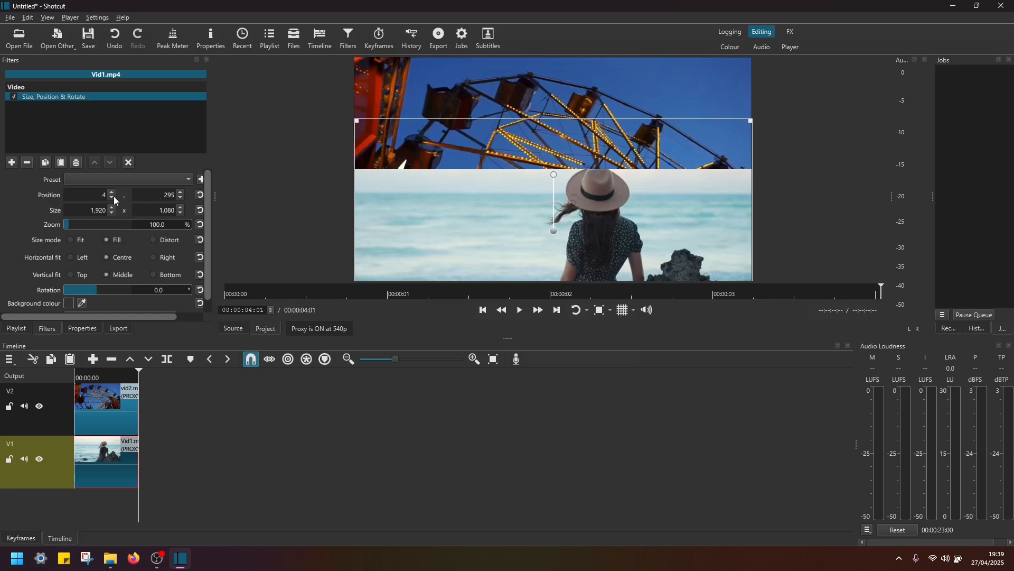
pyautogui.click(114, 197)
pyautogui.click(114, 198)
pyautogui.click(113, 198)
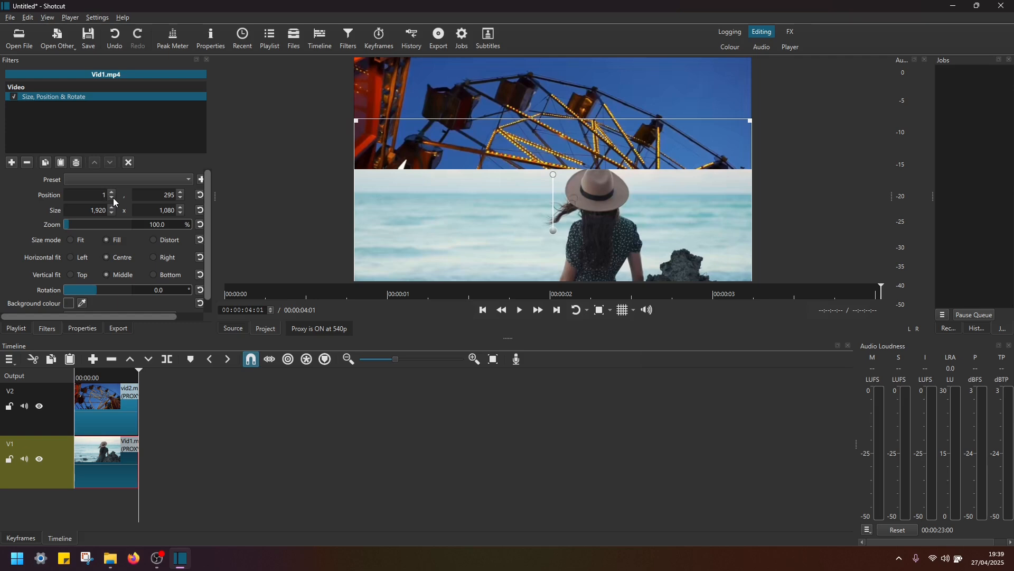
pyautogui.click(113, 198)
# Step: Play the top-and-bottom split screen from the beginning and return the playhead to the start
pyautogui.click(110, 409)
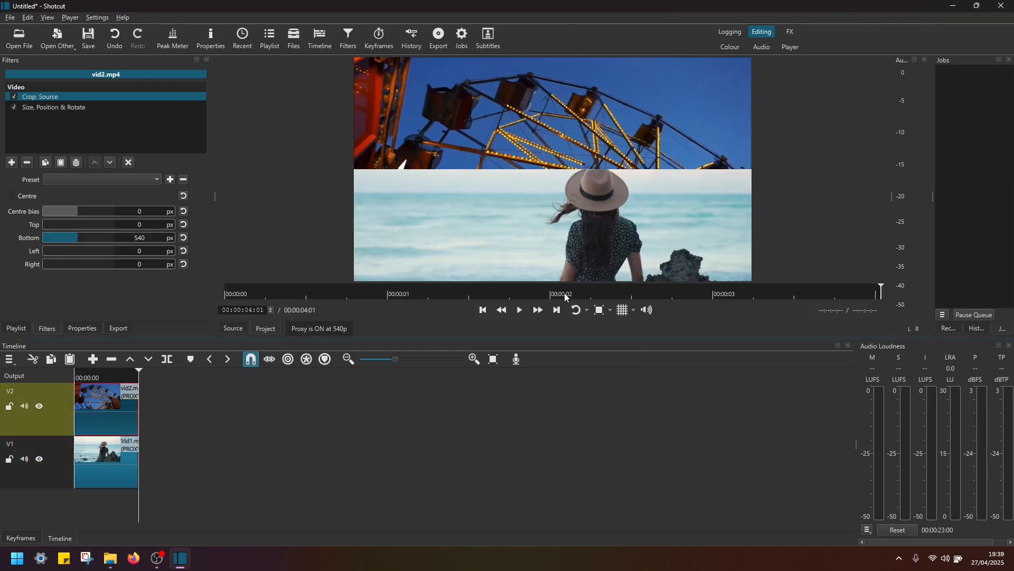
pyautogui.click(483, 310)
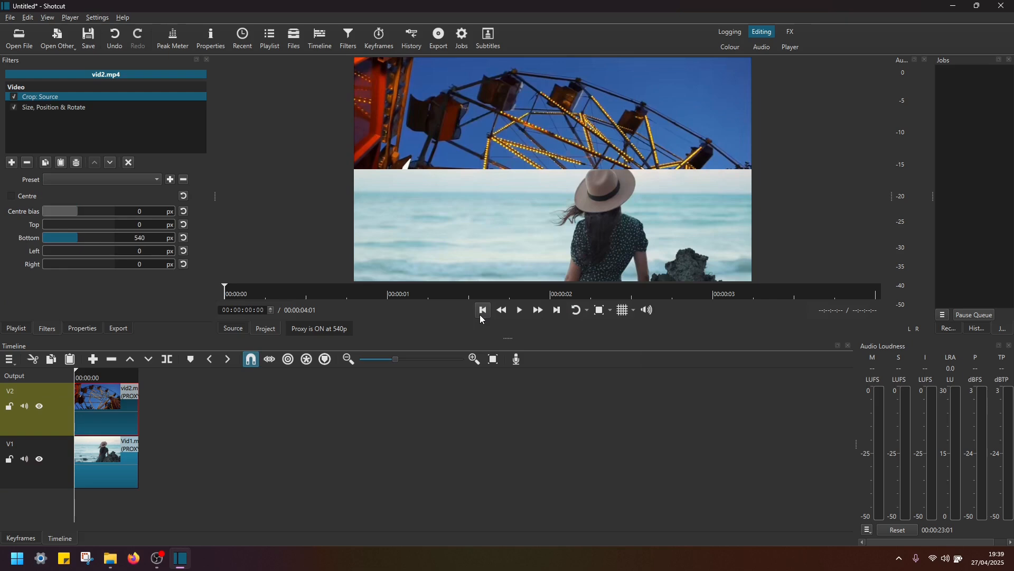
pyautogui.click(520, 312)
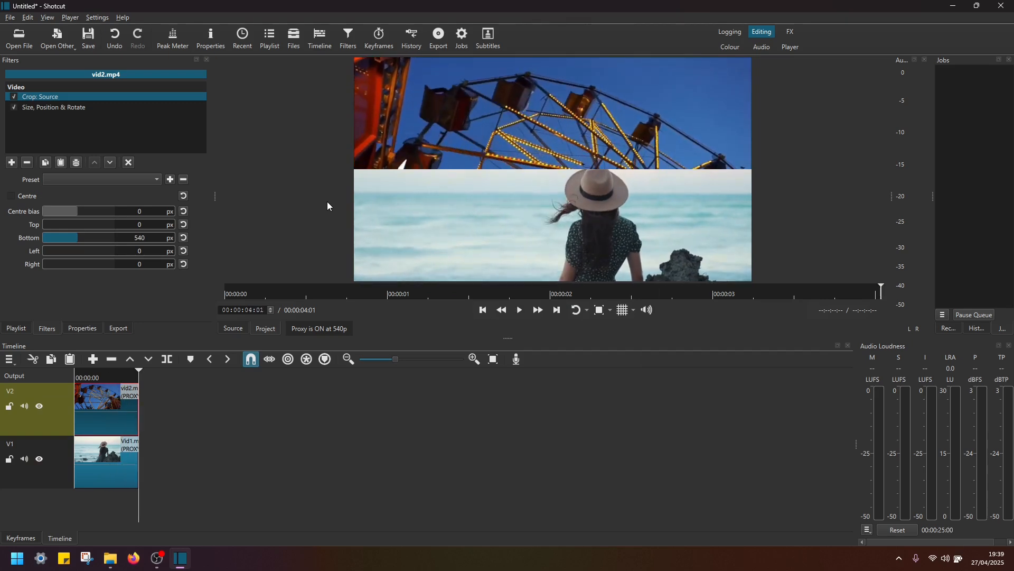
pyautogui.click(482, 310)
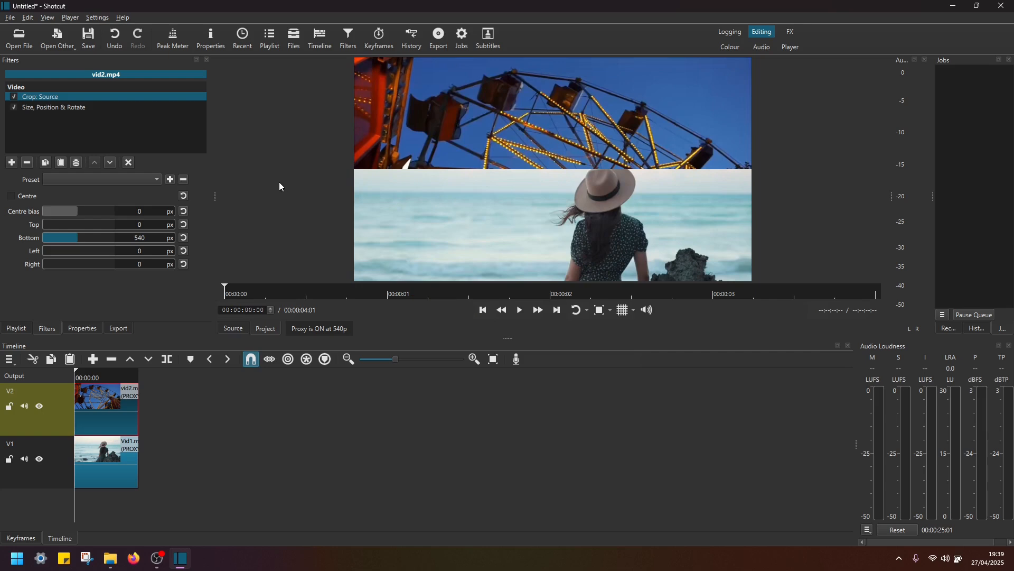